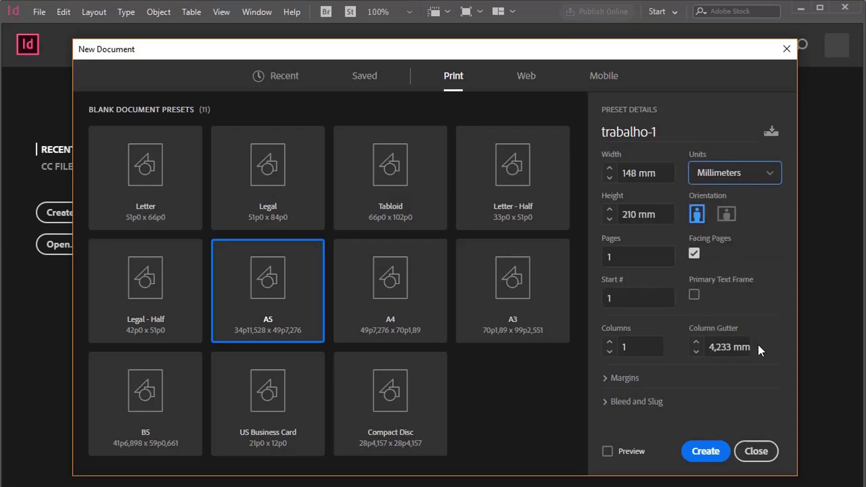
# Step: Create the A5 document trabalho-1 and draw a text frame about 61 × 37 mm from the left margin near the page top
pyautogui.click(711, 452)
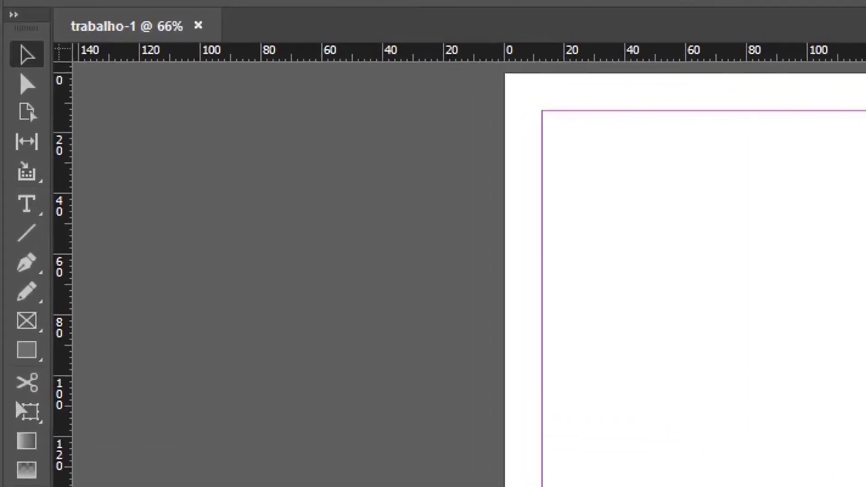
pyautogui.click(27, 208)
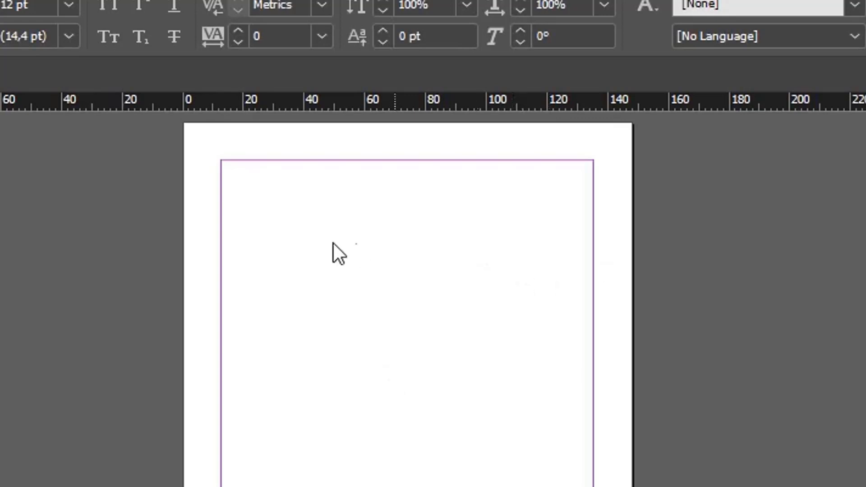
pyautogui.moveTo(223, 180); pyautogui.dragTo(405, 293)
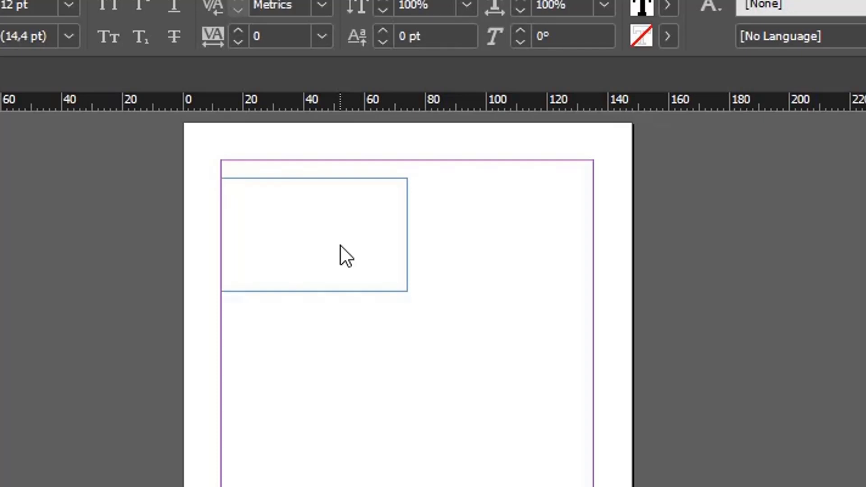
# Step: Enter the title "Título da Página" in the new text frame
pyautogui.write('Tituo')
pyautogui.write('lo')
pyautogui.press('BackSpace')
pyautogui.press('BackSpace')
pyautogui.press('BackSpace')
pyautogui.press('BackSpace')
pyautogui.write('ulo da Página')
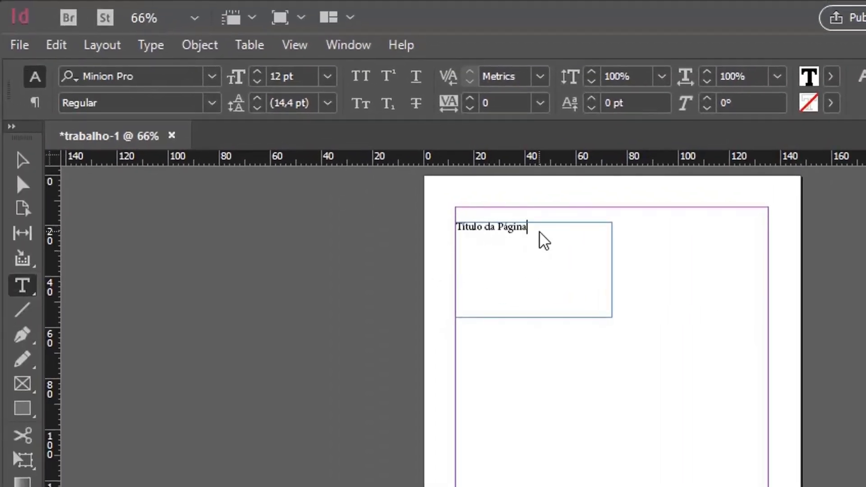
# Step: Set the font size of the whole title to 26 pt and select its frame as an object
pyautogui.moveTo(537, 231); pyautogui.dragTo(437, 225)
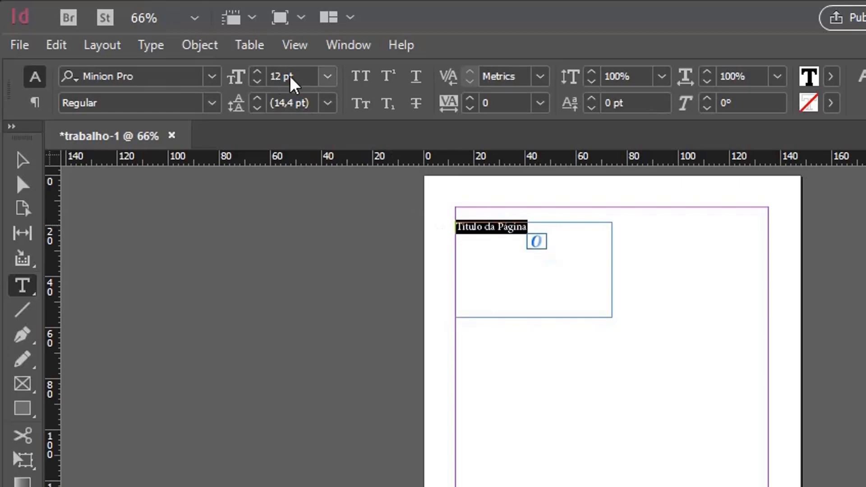
pyautogui.click(258, 74)
pyautogui.click(257, 73)
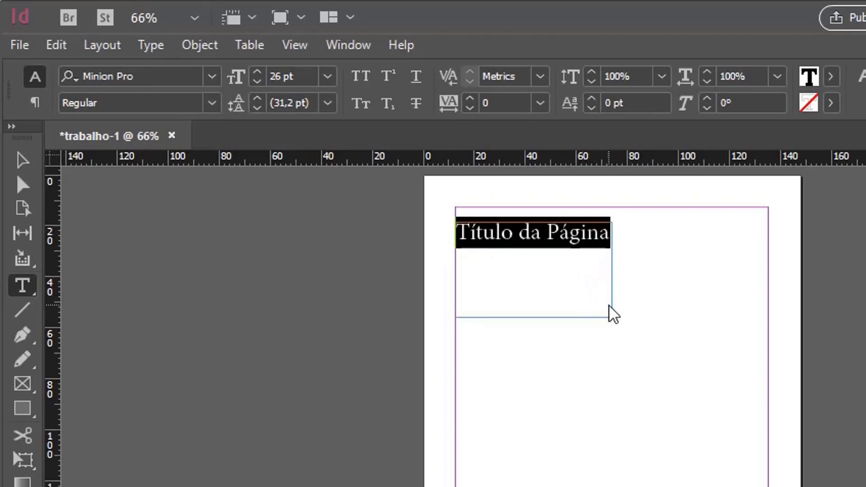
pyautogui.click(22, 170)
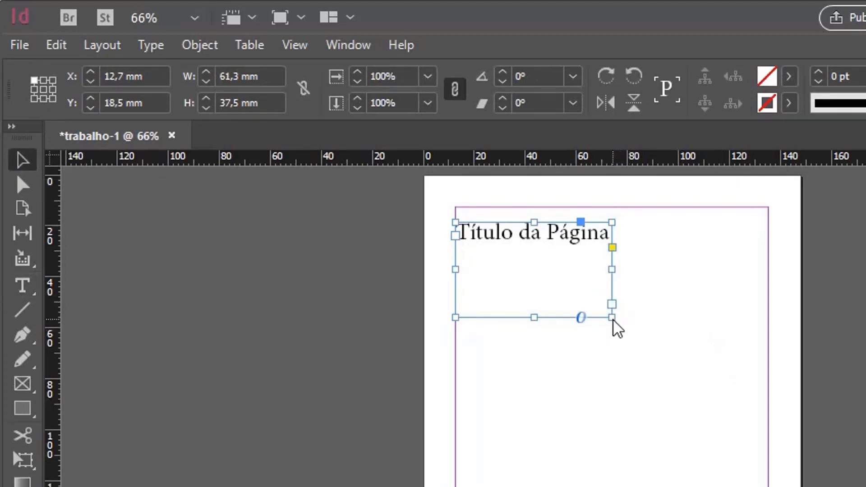
# Step: Try enlarging the title frame to about 108 × 57 mm, first without and then with its text scaled, undoing each attempt
pyautogui.moveTo(612, 318); pyautogui.dragTo(732, 368)
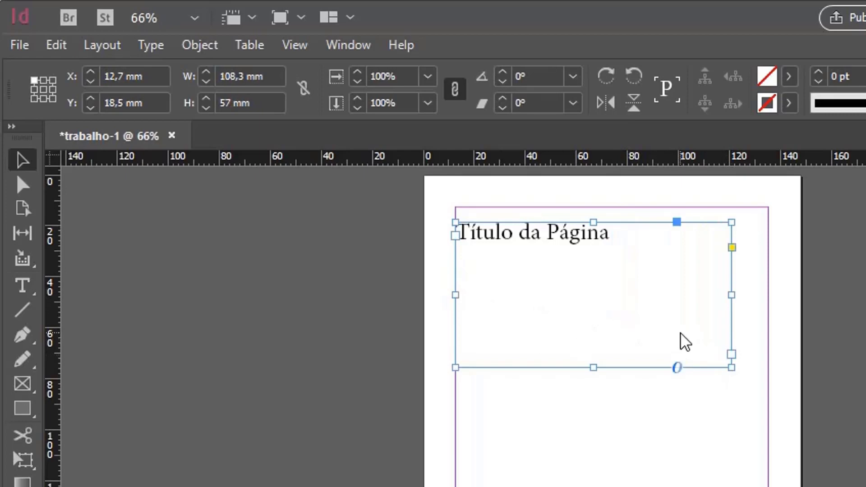
pyautogui.hotkey('ctrl', 'z')
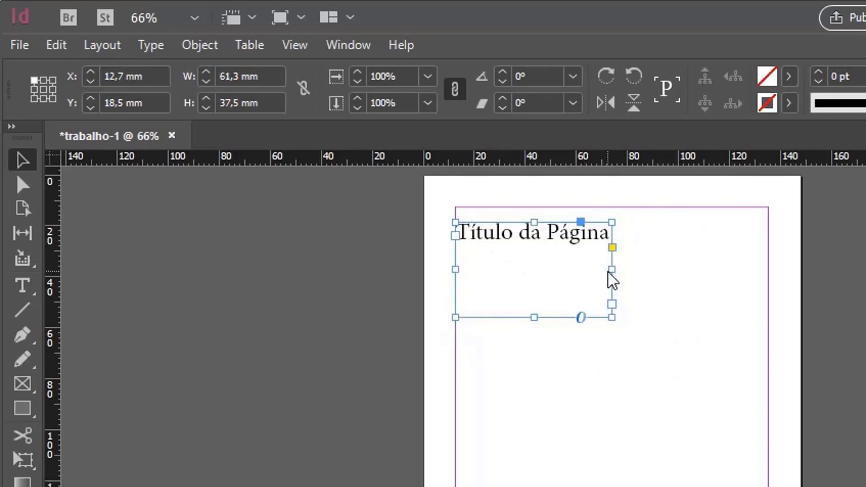
pyautogui.moveTo(612, 318); pyautogui.dragTo(736, 370)
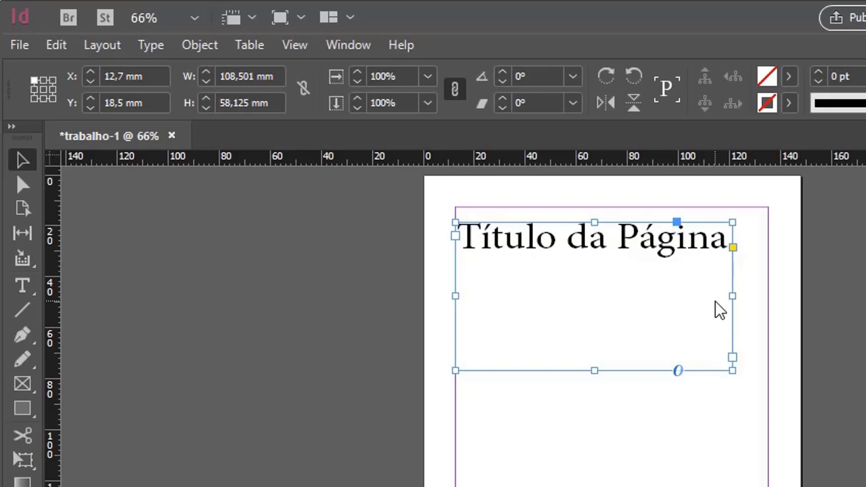
pyautogui.hotkey('ctrl', 'z')
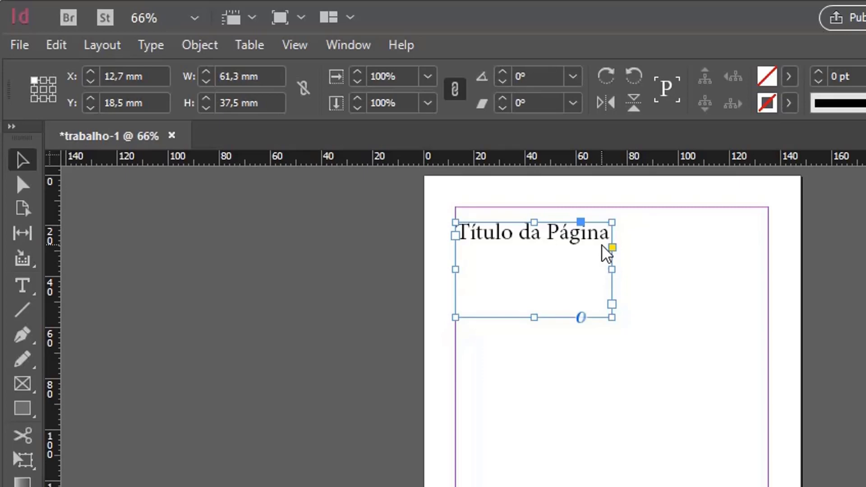
# Step: Fit the title frame to its text and scale both proportionally to about 122.6 mm wide, reaching the right margin
pyautogui.hotkey('ctrl', 'alt', 'c')
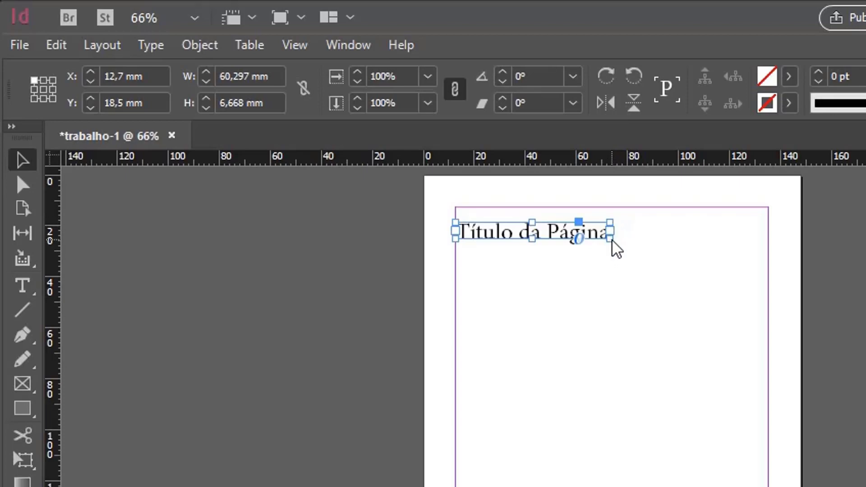
pyautogui.moveTo(612, 242); pyautogui.dragTo(775, 321)
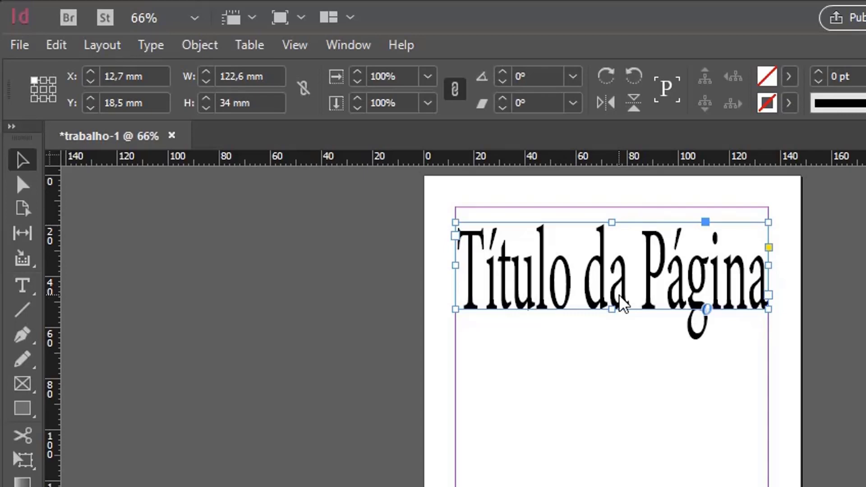
pyautogui.hotkey('ctrl', 'z')
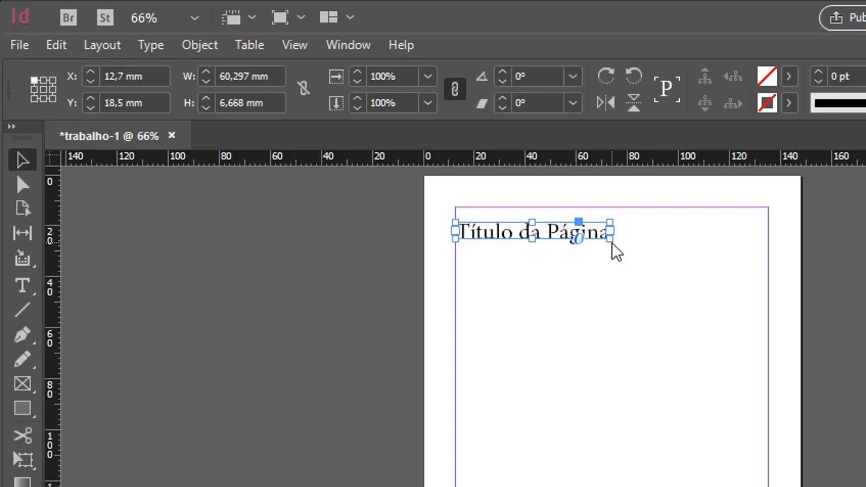
pyautogui.moveTo(616, 252); pyautogui.dragTo(772, 260)
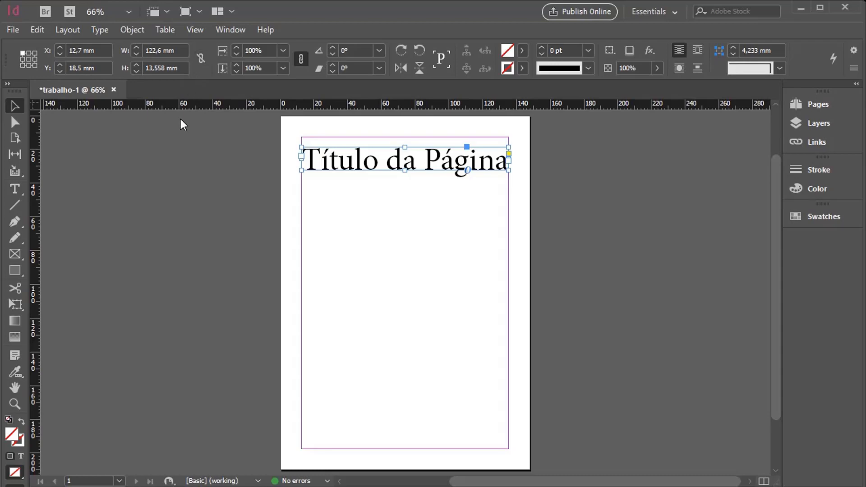
# Step: Set the font size of the whole title to 52 pt
pyautogui.click(15, 188)
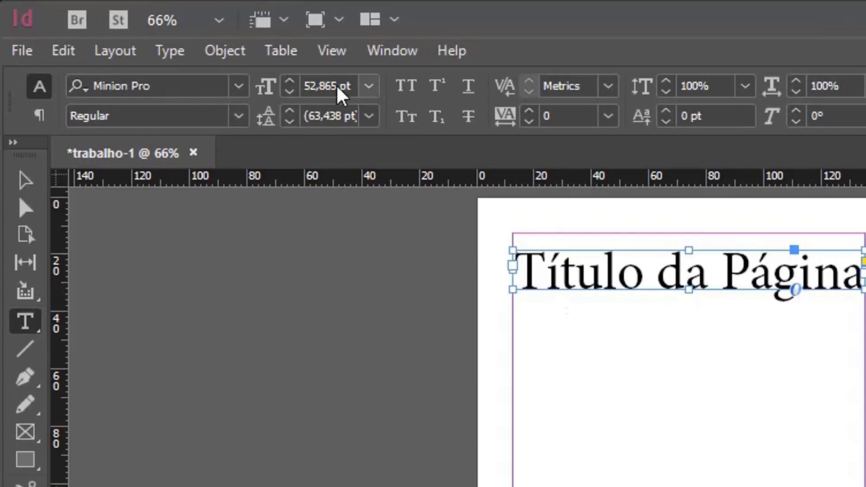
pyautogui.click(561, 281)
pyautogui.moveTo(561, 281); pyautogui.dragTo(776, 282)
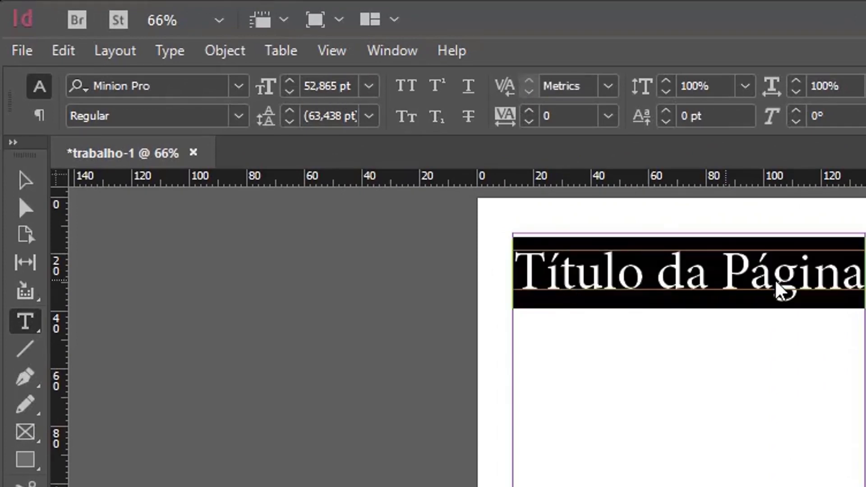
pyautogui.click(289, 92)
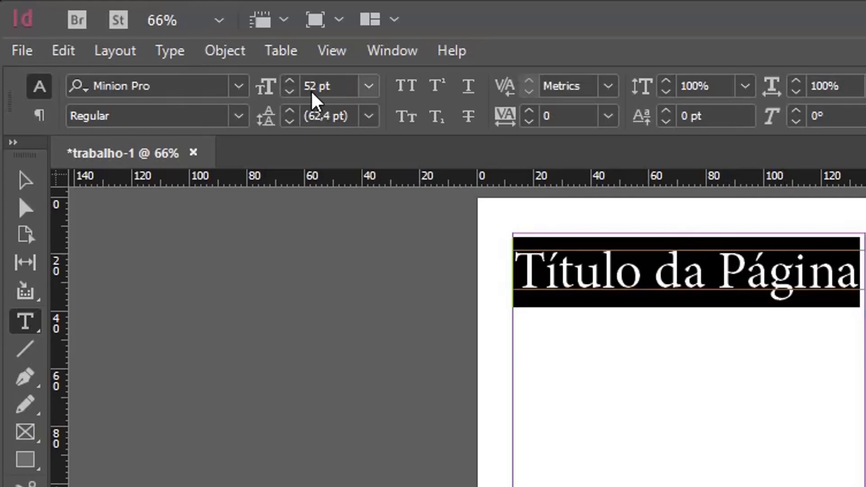
pyautogui.press('Escape')
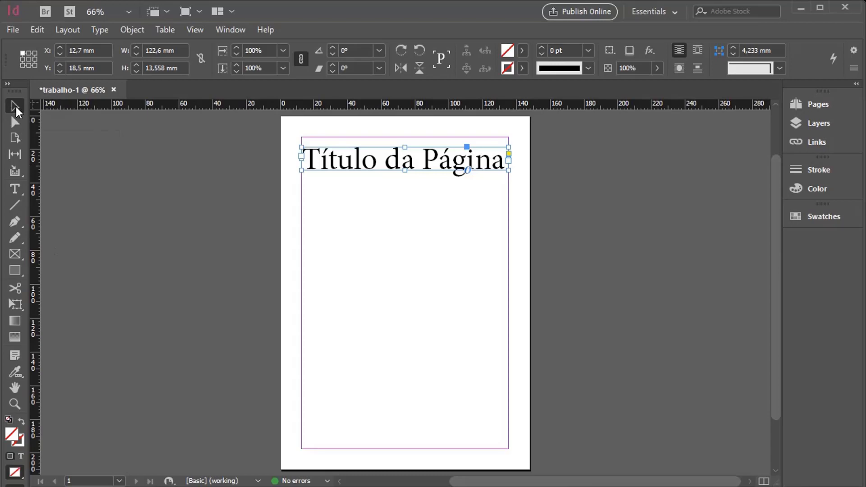
# Step: Fill the title frame with blue, RGB 35, 158, 206
pyautogui.doubleClick(18, 441)
pyautogui.click(179, 343)
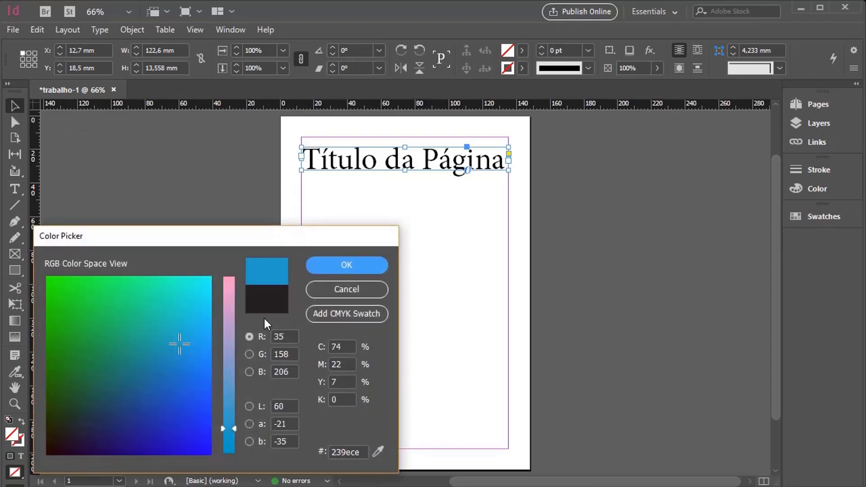
pyautogui.click(360, 263)
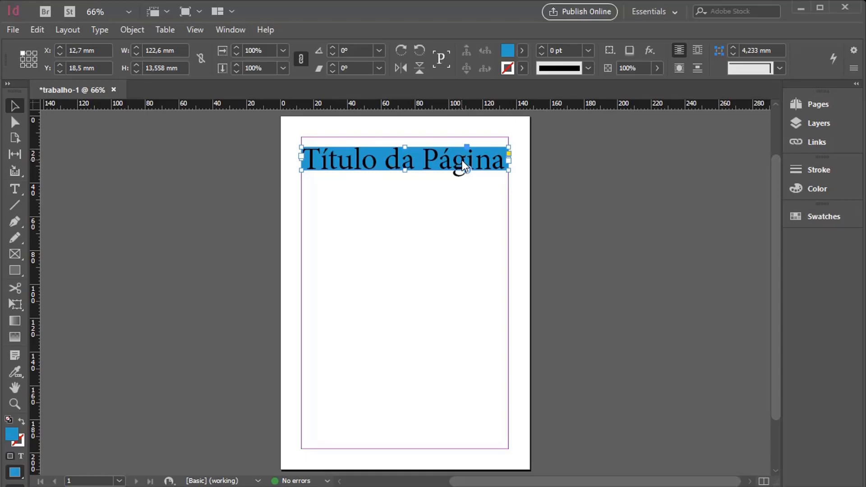
# Step: Change the title text's fill colour to the white [Paper] swatch
pyautogui.click(14, 189)
pyautogui.moveTo(307, 167); pyautogui.dragTo(573, 177)
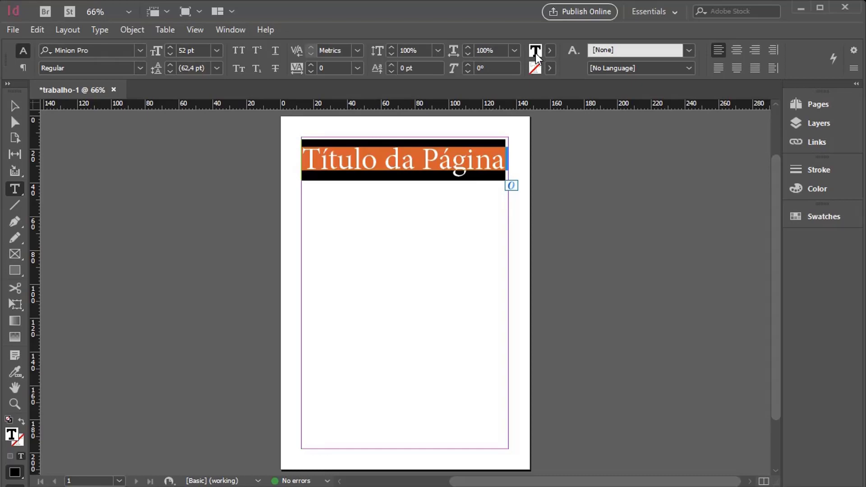
pyautogui.click(549, 50)
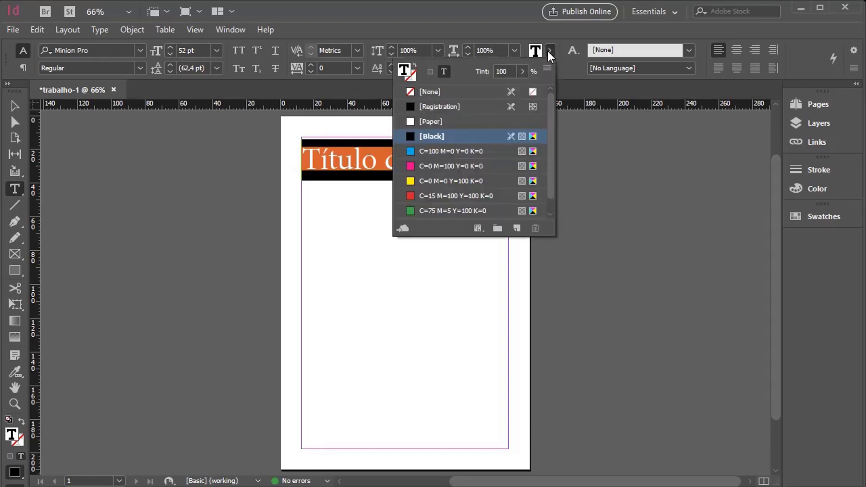
pyautogui.click(429, 121)
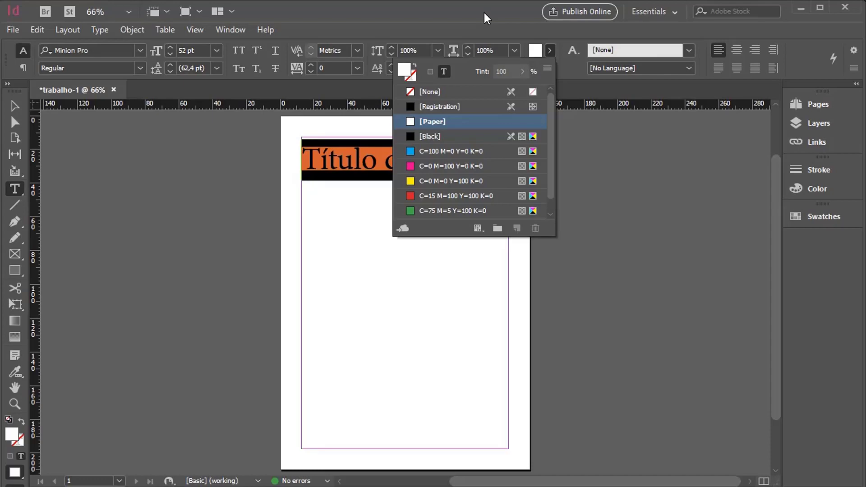
pyautogui.press('Escape')
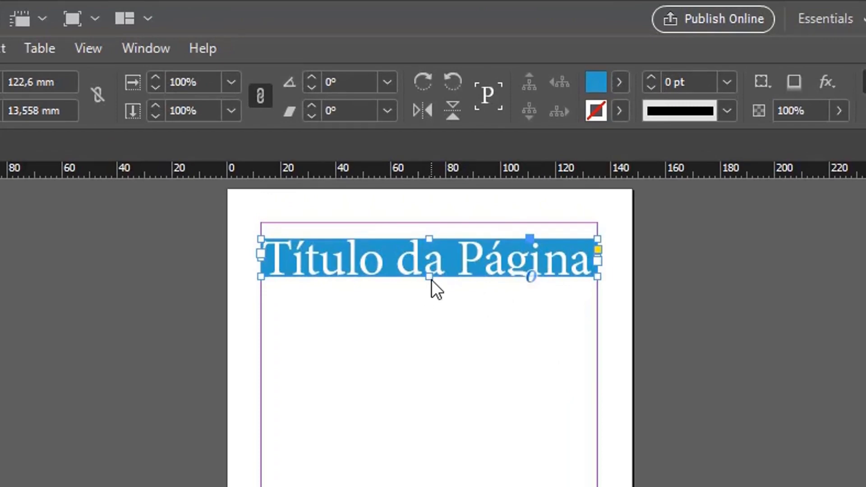
# Step: Extend the blue title frame to the page's top, left and right edges as a band about 148 × 40 mm
pyautogui.moveTo(431, 280); pyautogui.dragTo(431, 300)
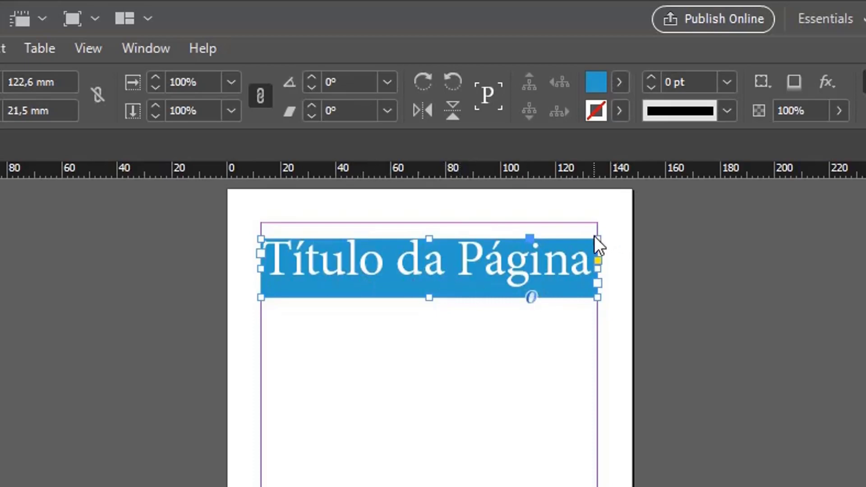
pyautogui.moveTo(597, 239); pyautogui.dragTo(632, 213)
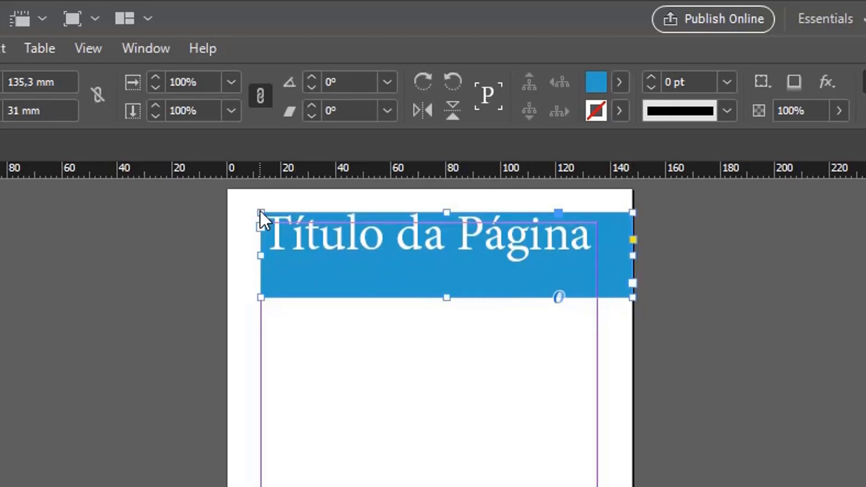
pyautogui.moveTo(261, 213); pyautogui.dragTo(229, 192)
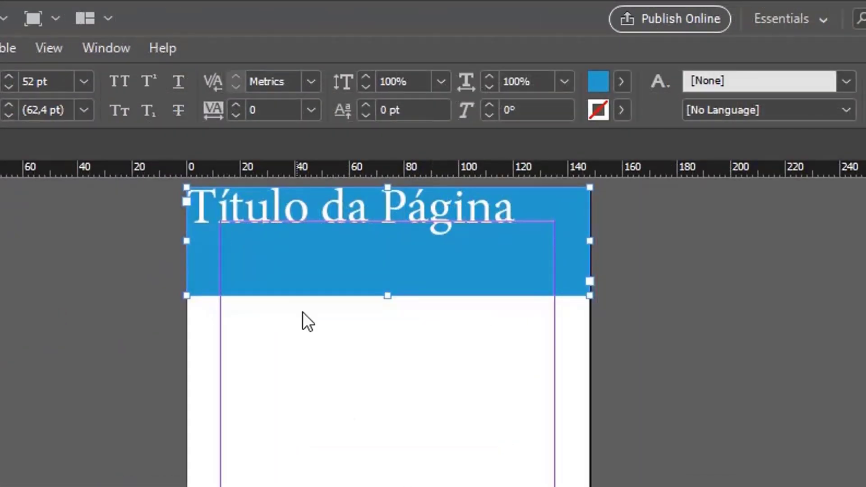
# Step: Set the title frame's vertical justification to Center in Text Frame Options
pyautogui.rightClick(294, 255)
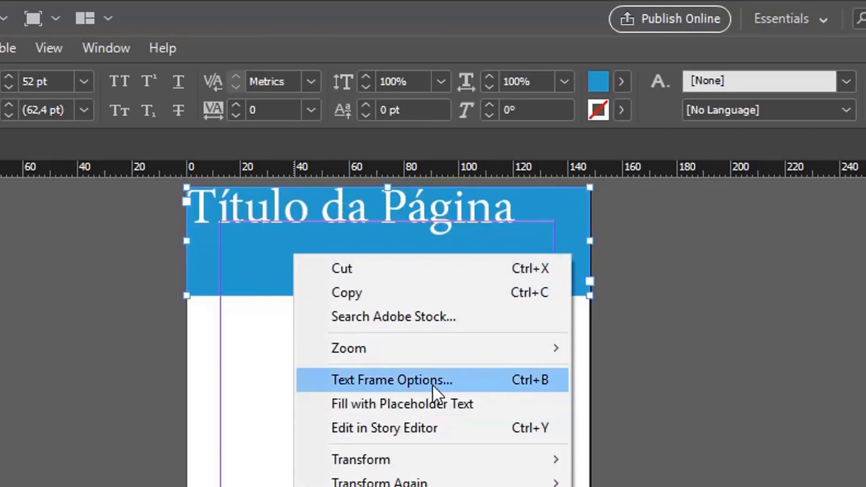
pyautogui.click(529, 385)
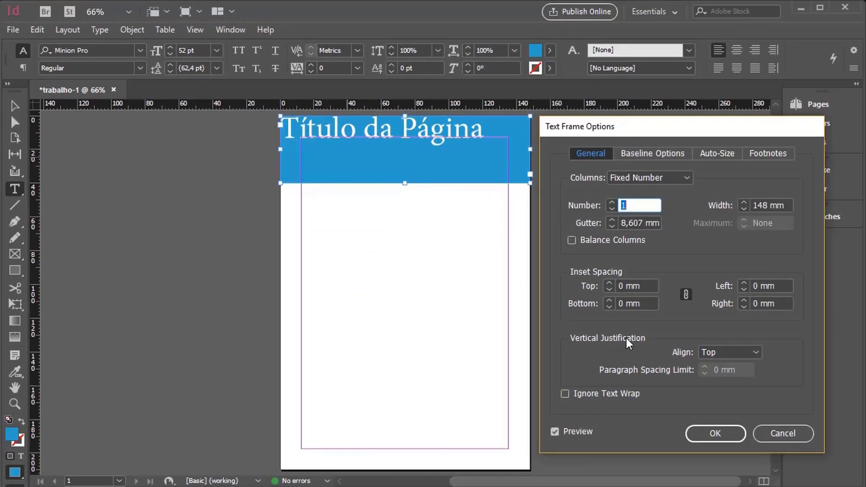
pyautogui.click(748, 351)
pyautogui.click(737, 382)
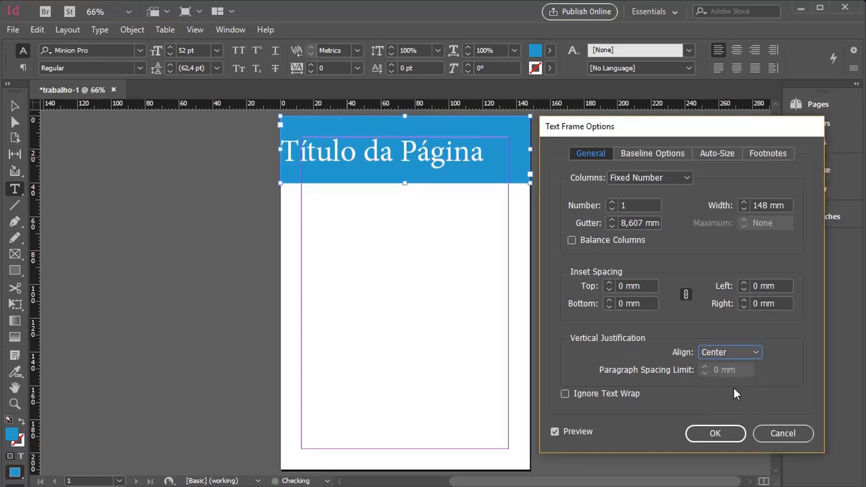
pyautogui.click(727, 433)
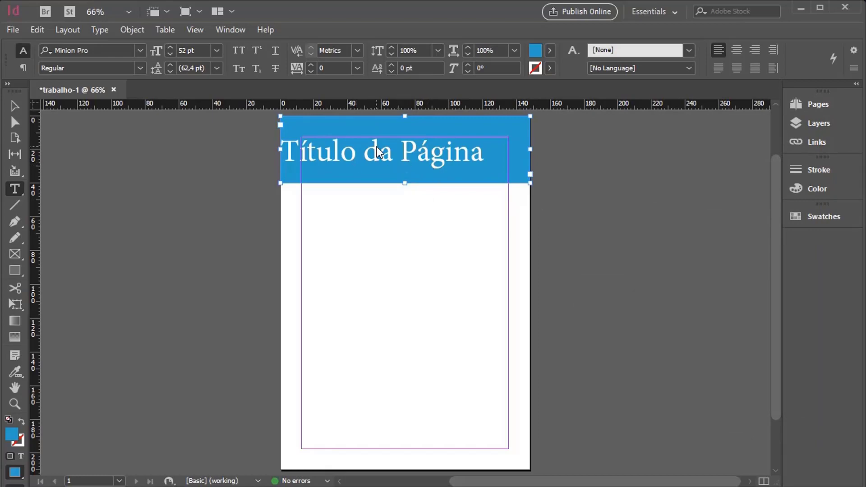
# Step: Dock the Paragraph panel below Swatches and centre the title text horizontally in its frame
pyautogui.click(231, 31)
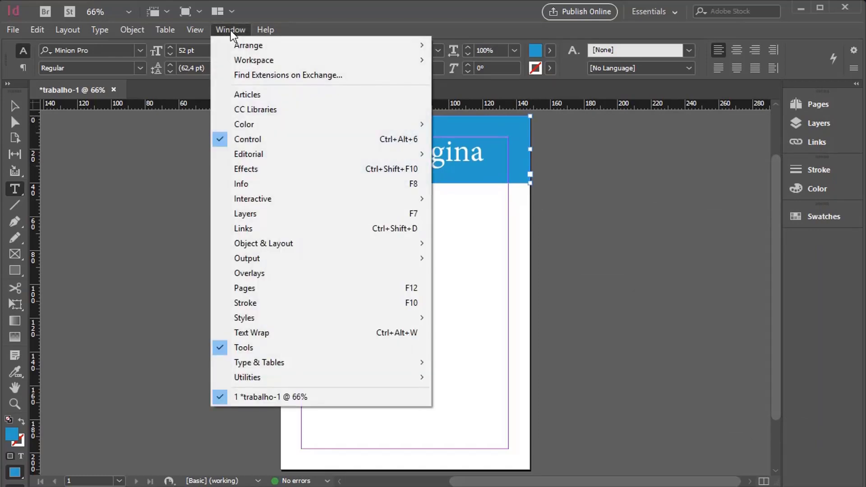
pyautogui.moveTo(292, 369)
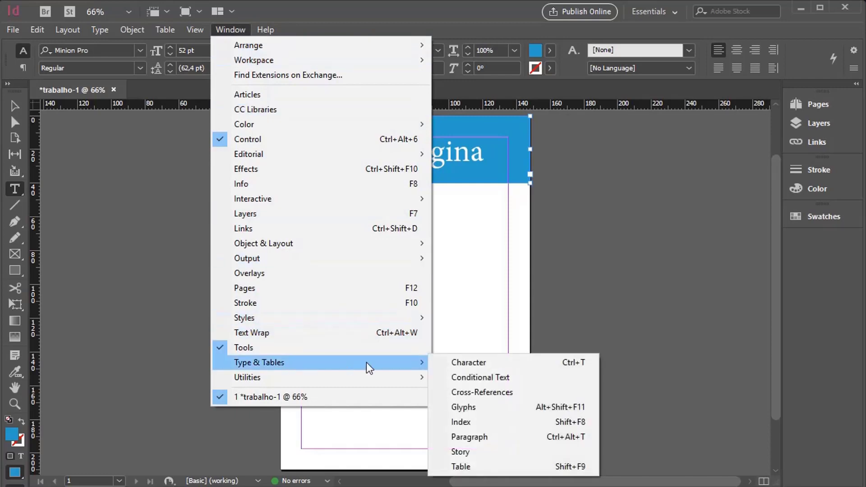
pyautogui.click(499, 436)
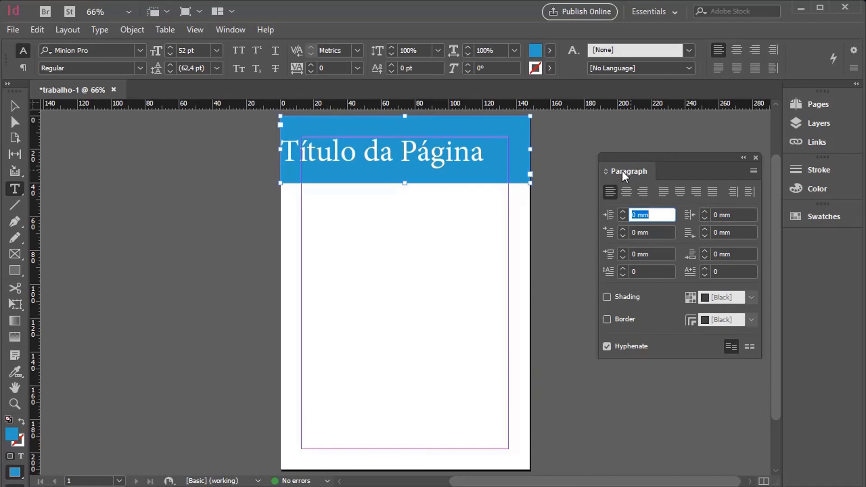
pyautogui.moveTo(622, 171); pyautogui.dragTo(810, 240)
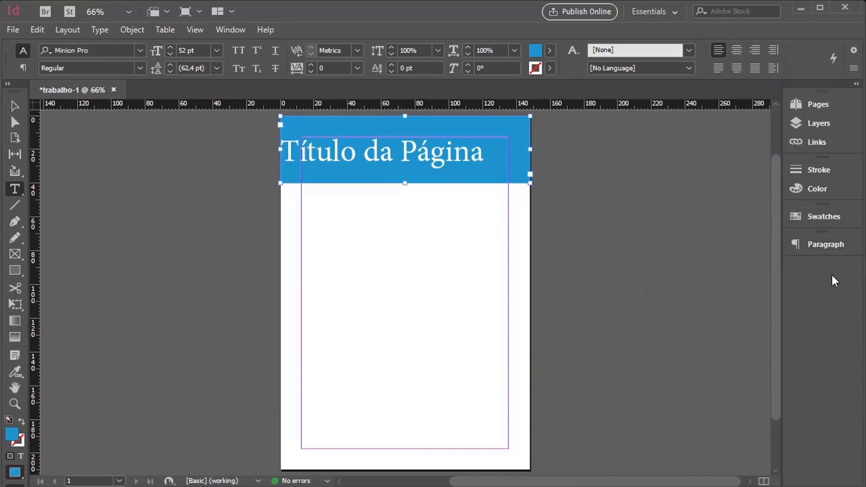
pyautogui.click(818, 246)
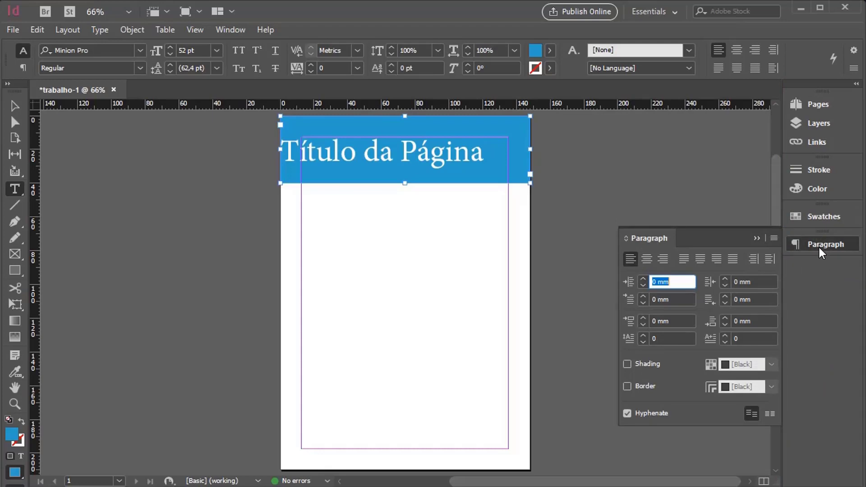
pyautogui.click(648, 261)
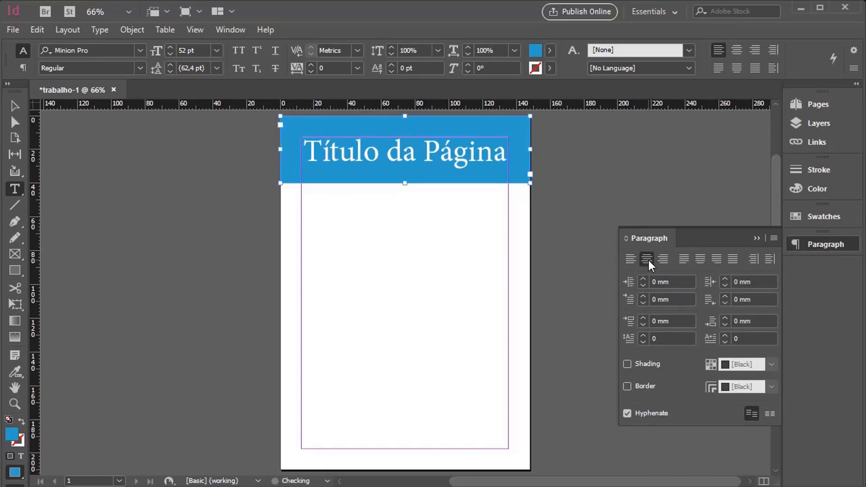
pyautogui.click(404, 199)
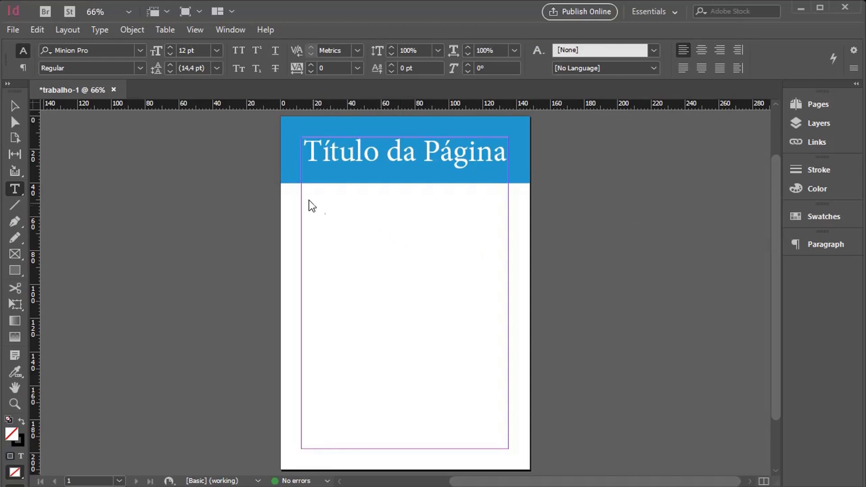
# Step: Create a text frame about 55 × 142 mm below the header at the left margin and fill it with placeholder text
pyautogui.moveTo(302, 192); pyautogui.dragTo(394, 431)
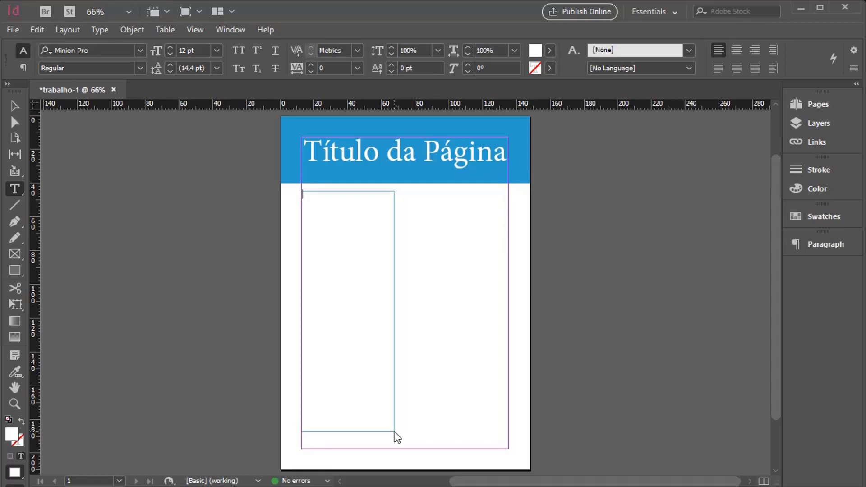
pyautogui.rightClick(323, 208)
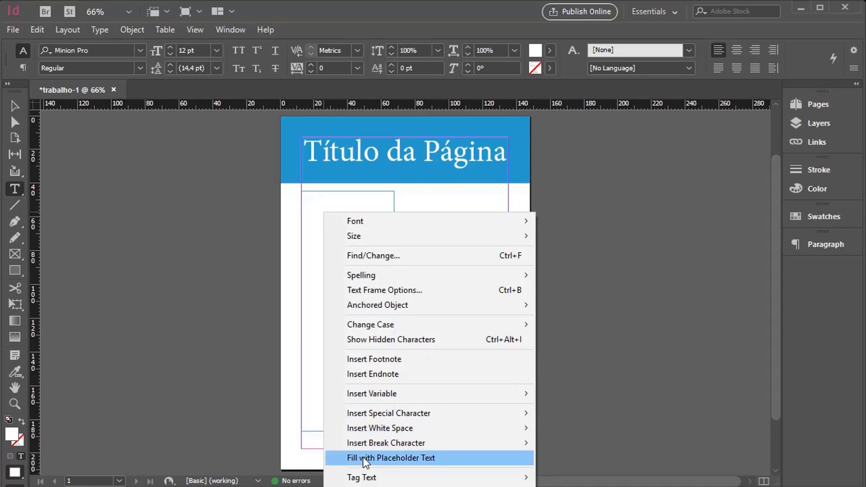
pyautogui.click(430, 459)
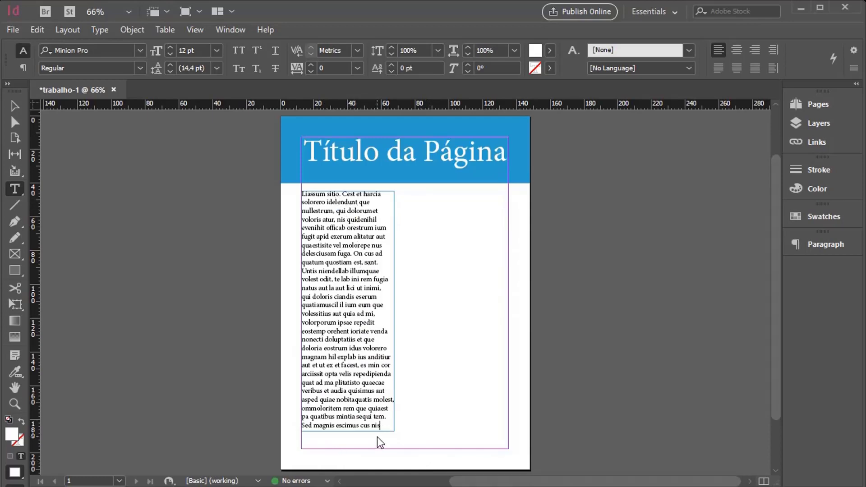
pyautogui.press('v')
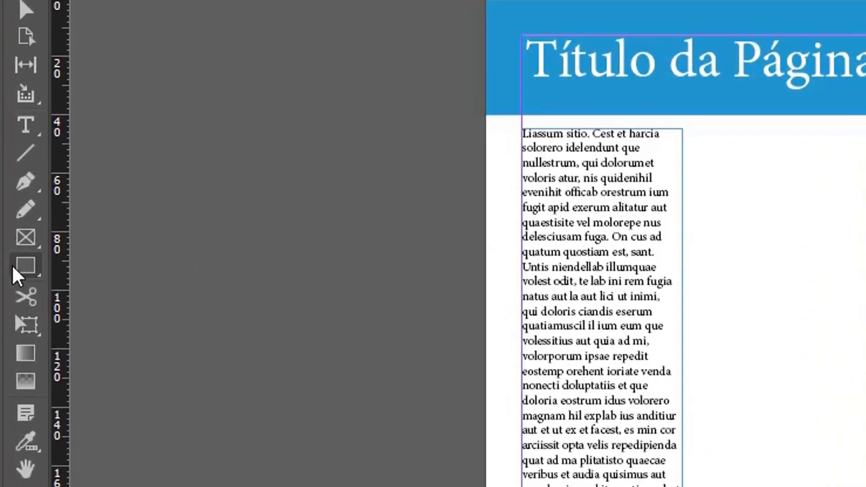
# Step: Draw a 148 × 210 mm rectangle covering the whole page and fill it with the dark blue swatch
pyautogui.click(23, 270)
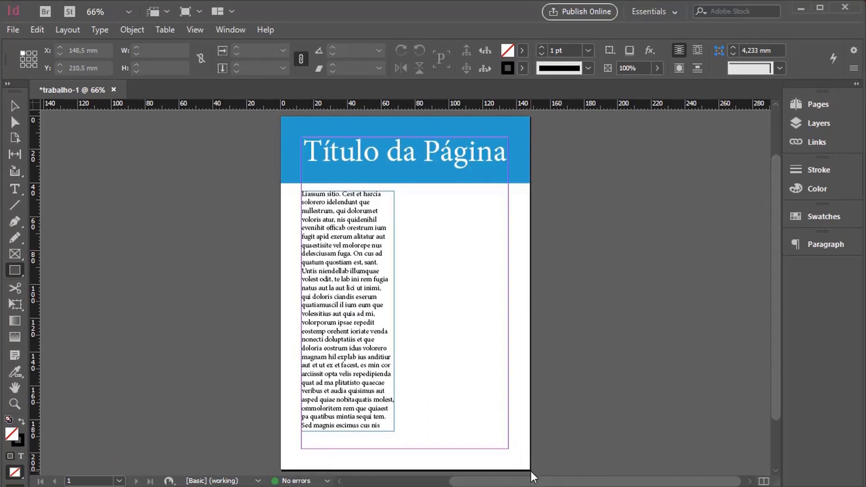
pyautogui.moveTo(531, 472)
pyautogui.mouseDown()
pyautogui.moveTo(515, 416)
pyautogui.moveTo(348, 131)
pyautogui.moveTo(281, 116)
pyautogui.mouseUp()
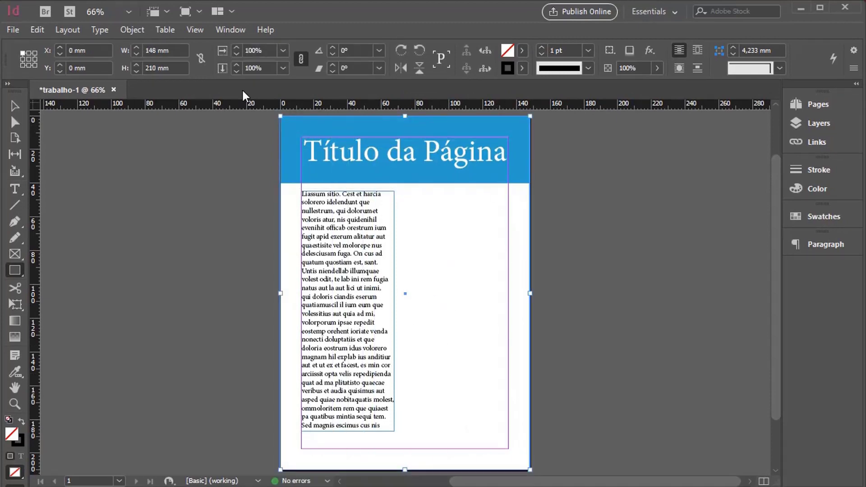
pyautogui.click(522, 50)
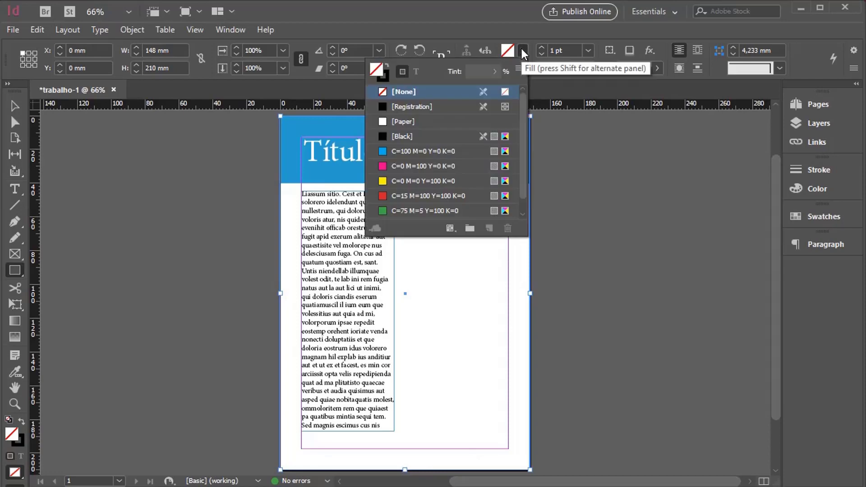
pyautogui.scroll(-1, 408, 215)
pyautogui.click(407, 211)
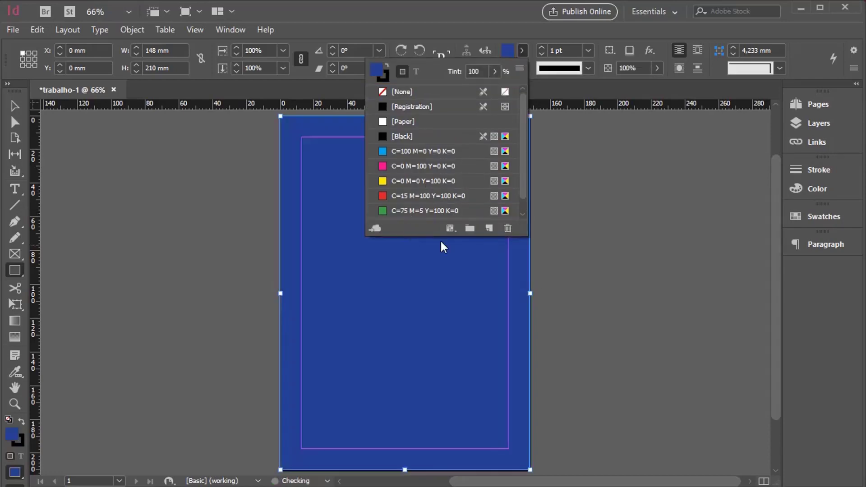
pyautogui.press('v')
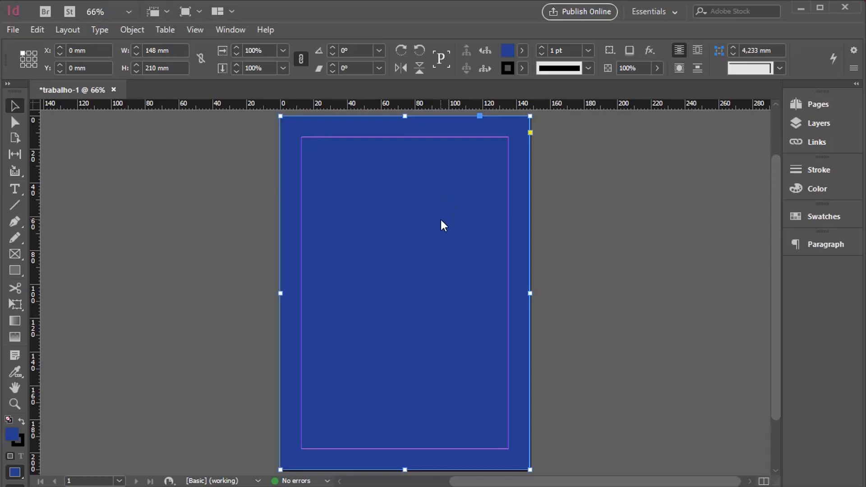
# Step: Send the page-sized dark blue rectangle to the back, behind the title and body text
pyautogui.rightClick(429, 246)
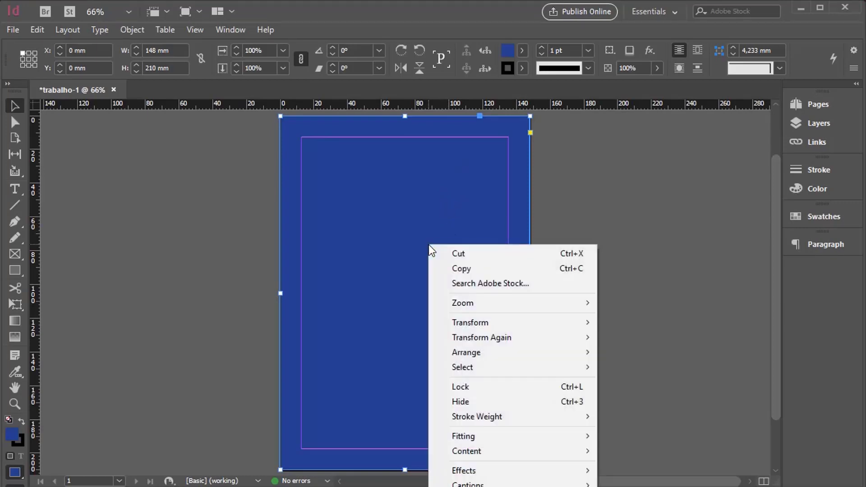
pyautogui.rightClick(411, 142)
pyautogui.moveTo(467, 251)
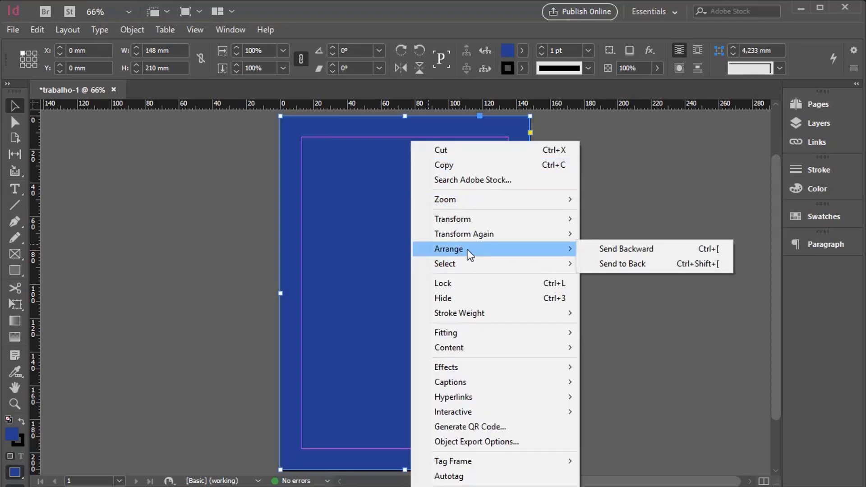
pyautogui.click(639, 264)
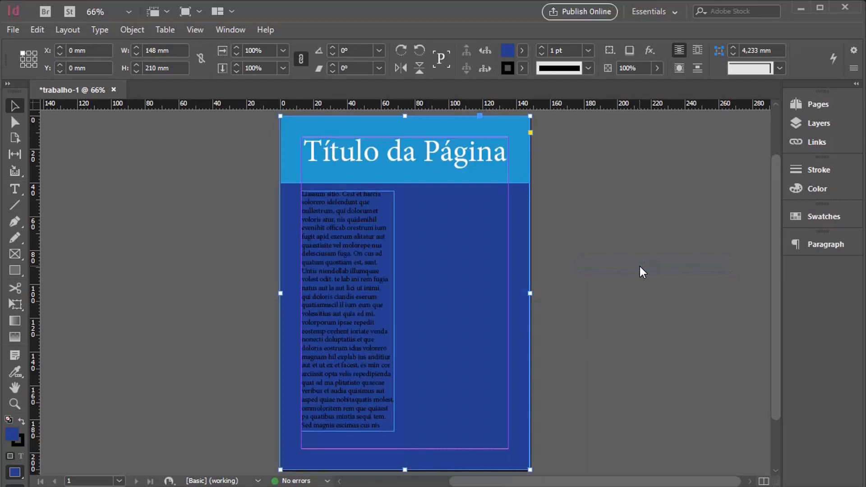
pyautogui.click(634, 284)
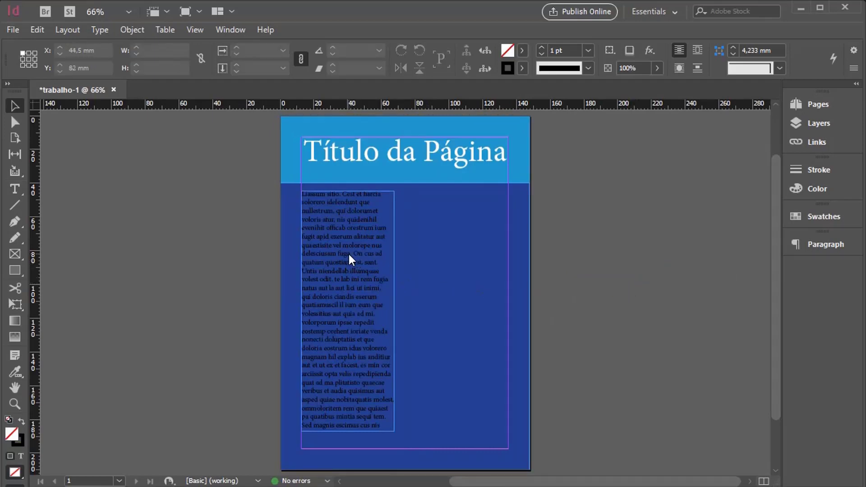
# Step: Try a white [Paper] fill on the body text frame and remove that fill again
pyautogui.click(321, 255)
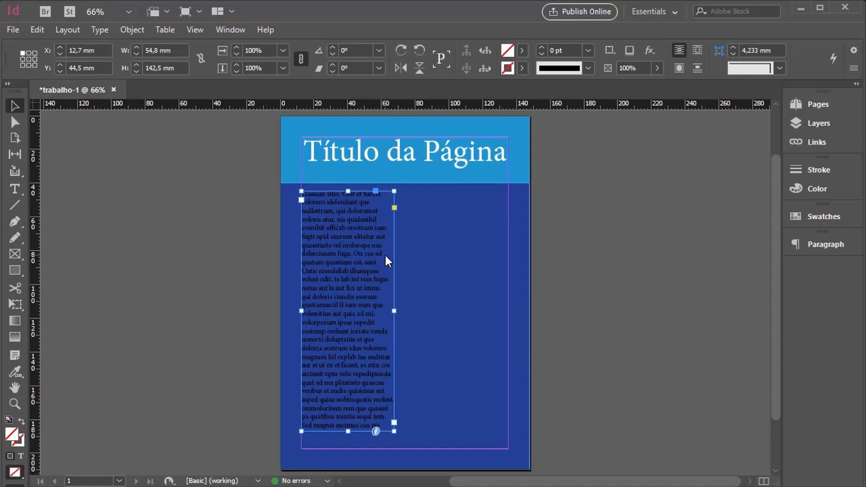
pyautogui.click(521, 50)
pyautogui.click(405, 121)
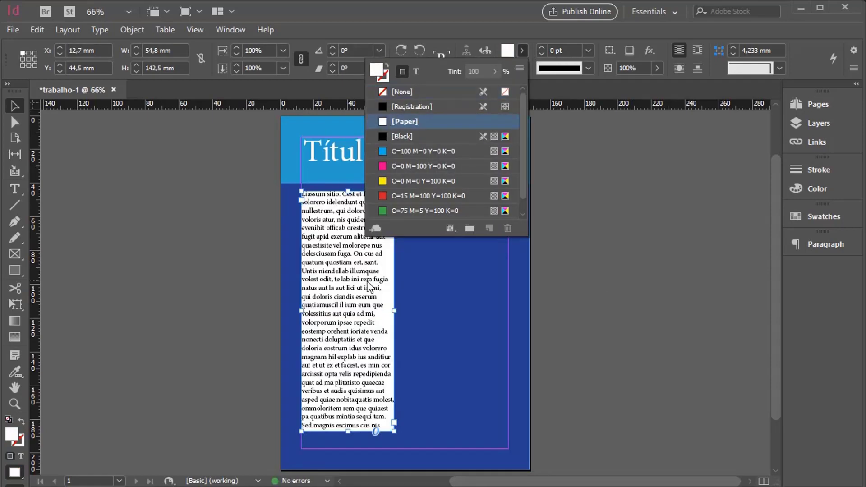
pyautogui.click(370, 281)
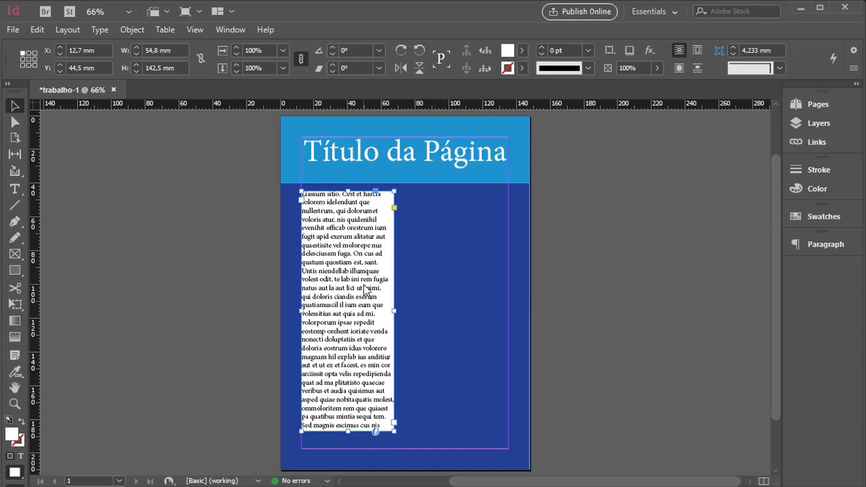
pyautogui.press('/')
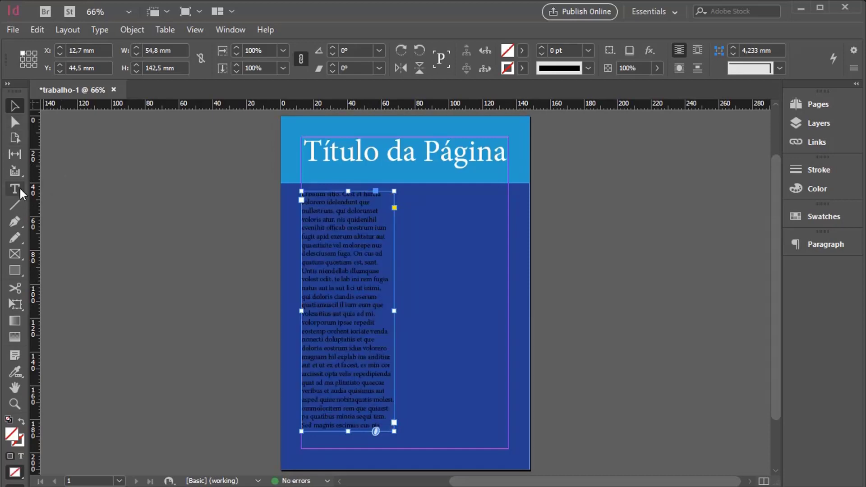
# Step: Change the fill colour of all the placeholder body text to the white [Paper] swatch
pyautogui.click(14, 190)
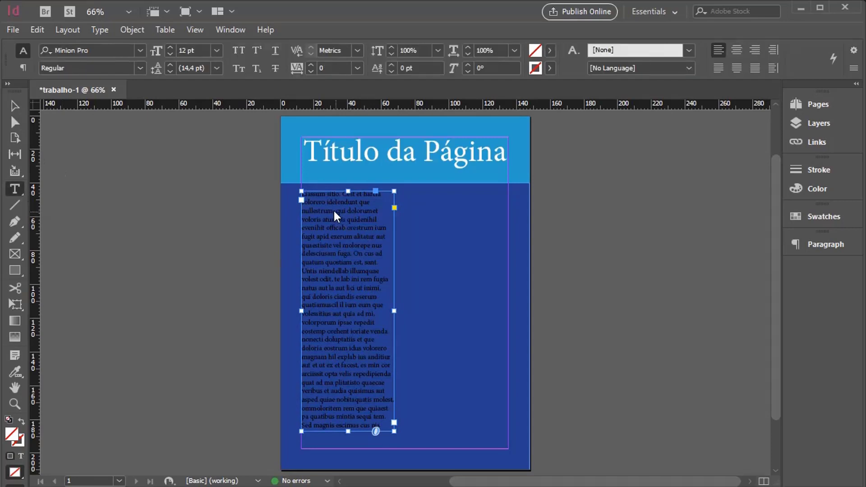
pyautogui.click(320, 208)
pyautogui.hotkey('ctrl', 'a')
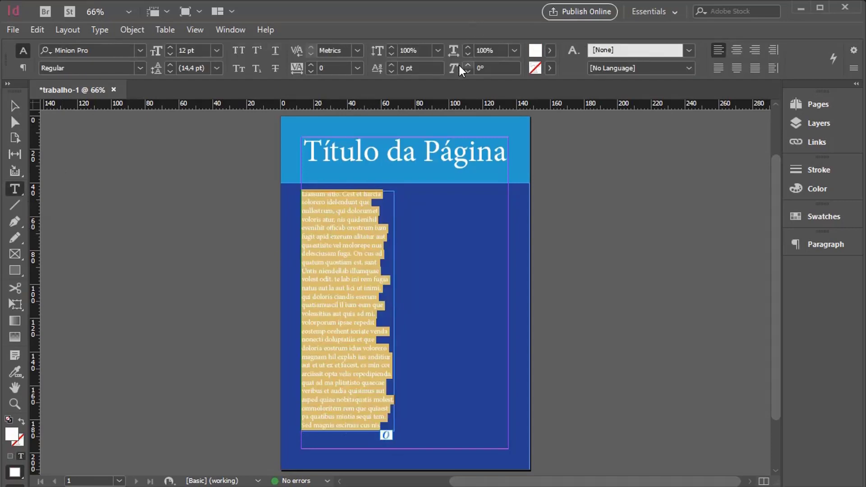
pyautogui.click(549, 50)
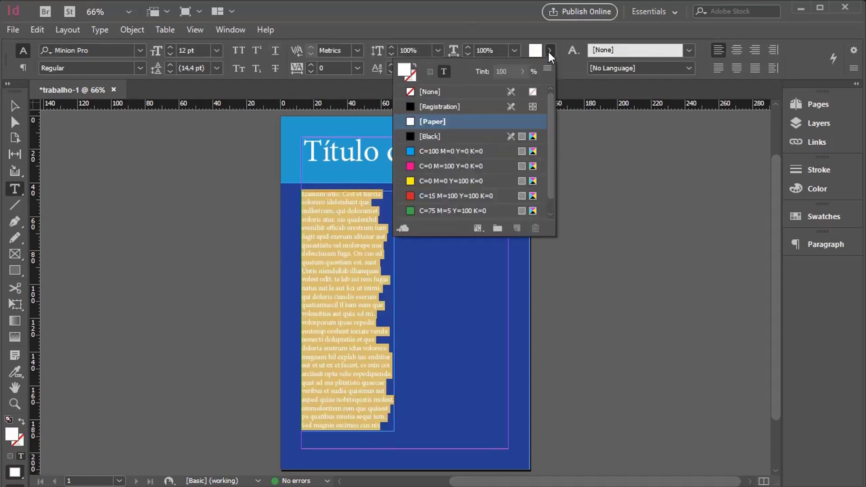
pyautogui.click(434, 122)
pyautogui.press('Escape')
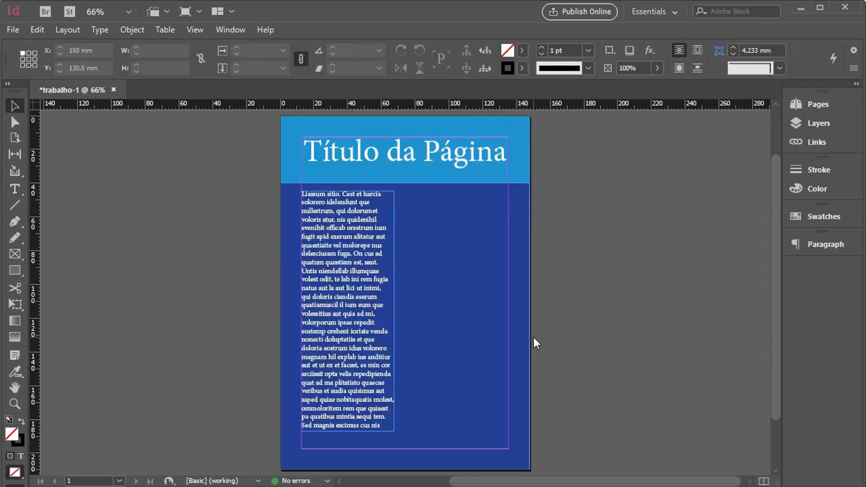
# Step: Change the font of the whole title "Título da Página" to a brush-script typeface
pyautogui.press('t')
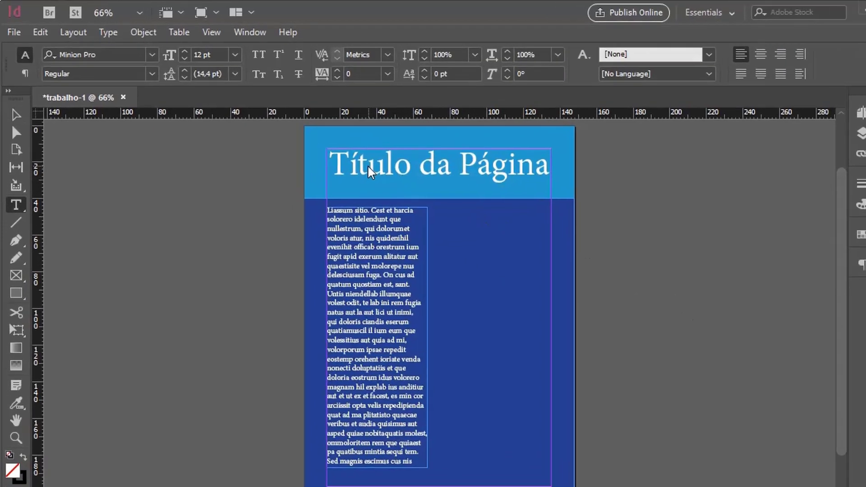
pyautogui.doubleClick(335, 158)
pyautogui.moveTo(336, 158); pyautogui.dragTo(492, 159)
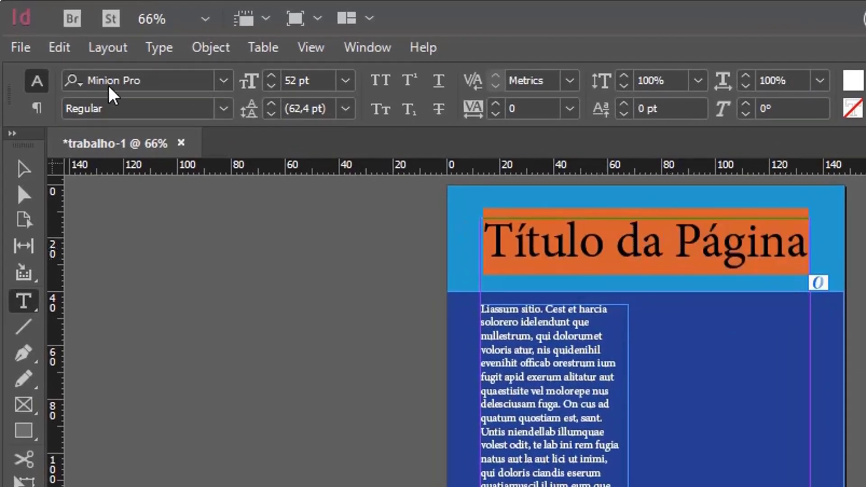
pyautogui.click(223, 81)
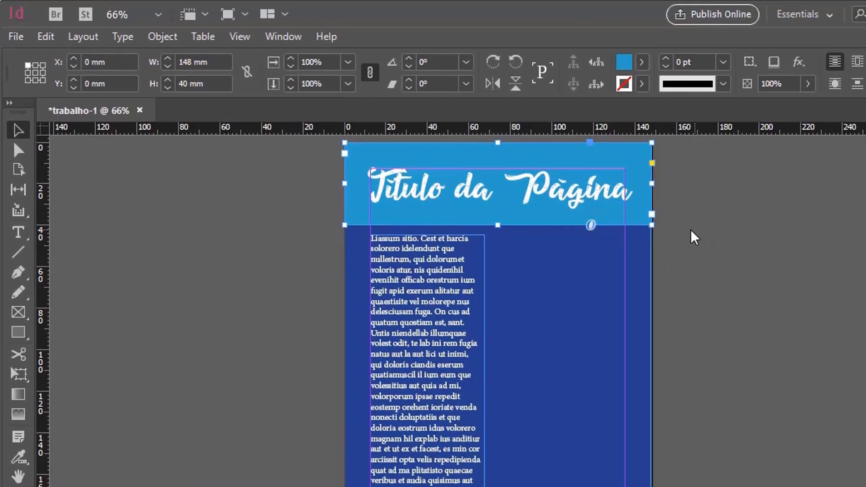
pyautogui.click(114, 196)
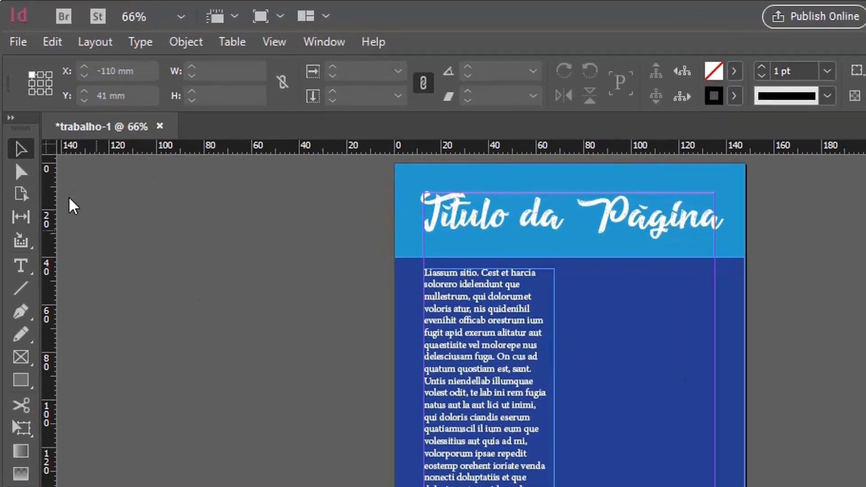
# Step: Try rotating the title band about 6° around its upper-left corner with the Rotate tool, and undo the rotation
pyautogui.click(624, 261)
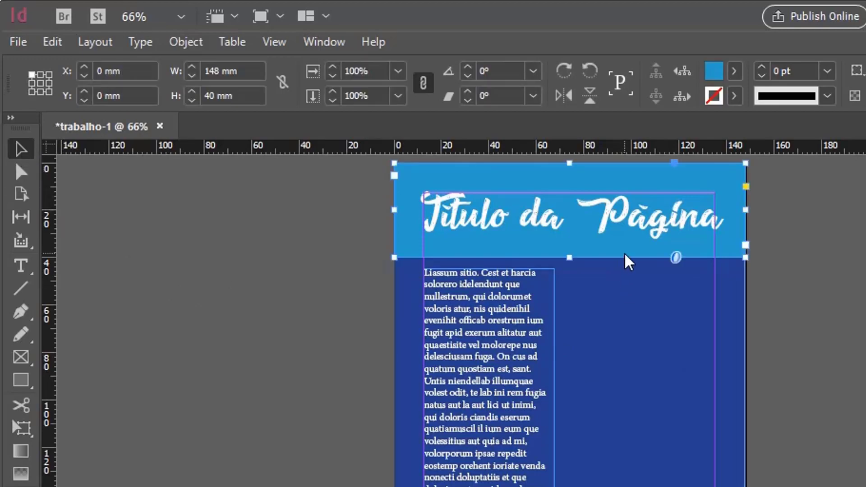
pyautogui.click(22, 432)
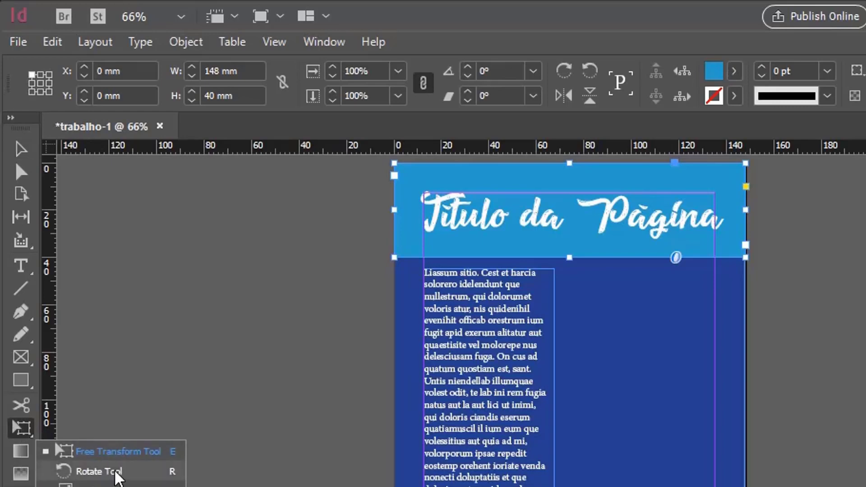
pyautogui.click(117, 472)
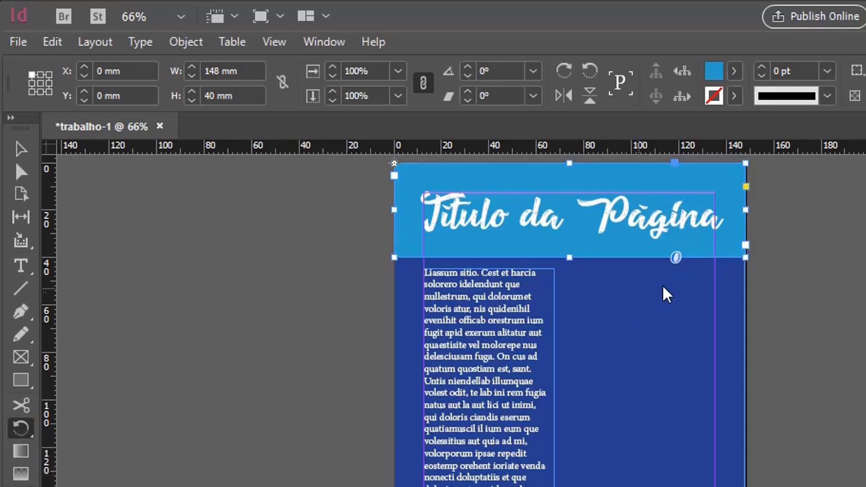
pyautogui.moveTo(711, 301); pyautogui.dragTo(724, 284)
pyautogui.hotkey('ctrl', 'z')
pyautogui.moveTo(692, 338); pyautogui.dragTo(717, 297)
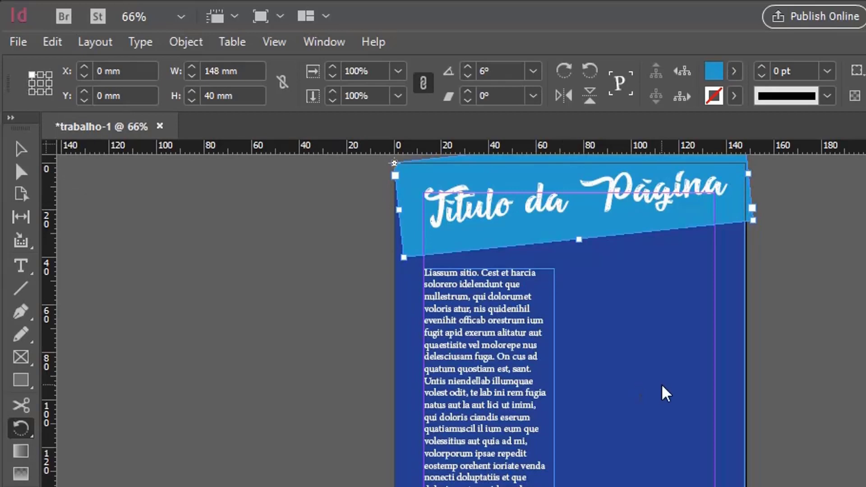
pyautogui.hotkey('ctrl', 'z')
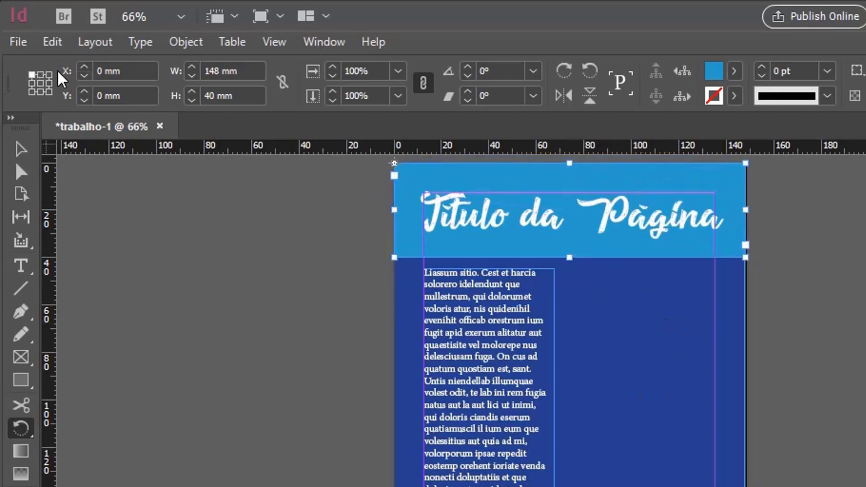
# Step: Try rotating the title band about 6° around a centre reference point, and undo that rotation
pyautogui.click(40, 83)
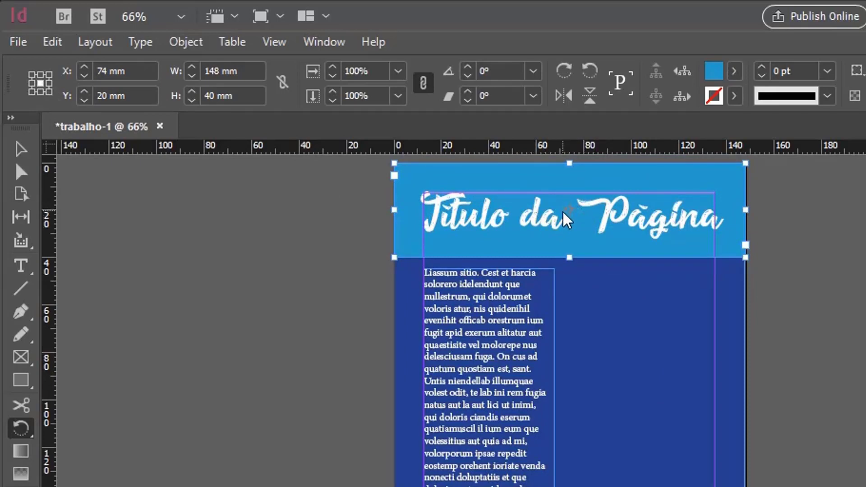
pyautogui.moveTo(770, 292)
pyautogui.mouseDown()
pyautogui.moveTo(780, 271)
pyautogui.moveTo(763, 276)
pyautogui.mouseUp()
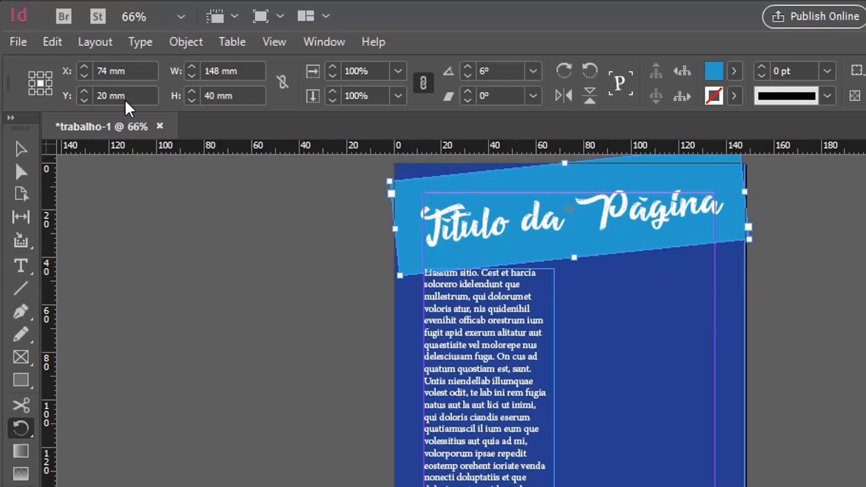
pyautogui.press('v')
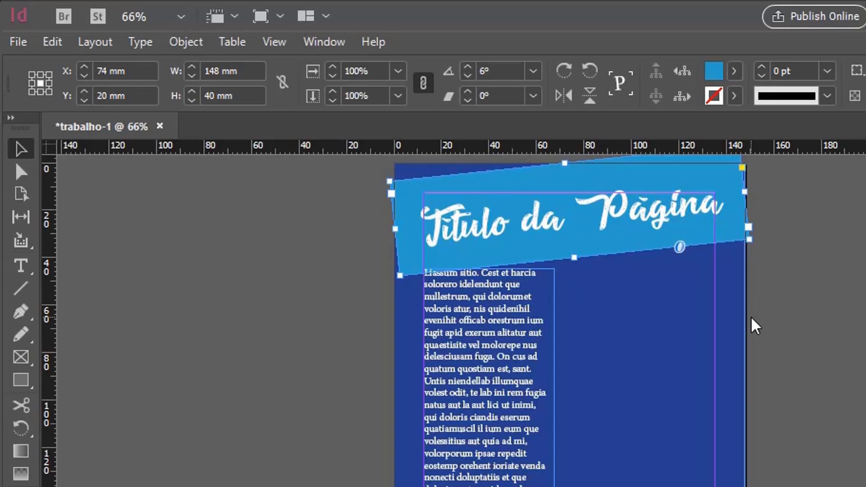
pyautogui.hotkey('ctrl', 'z')
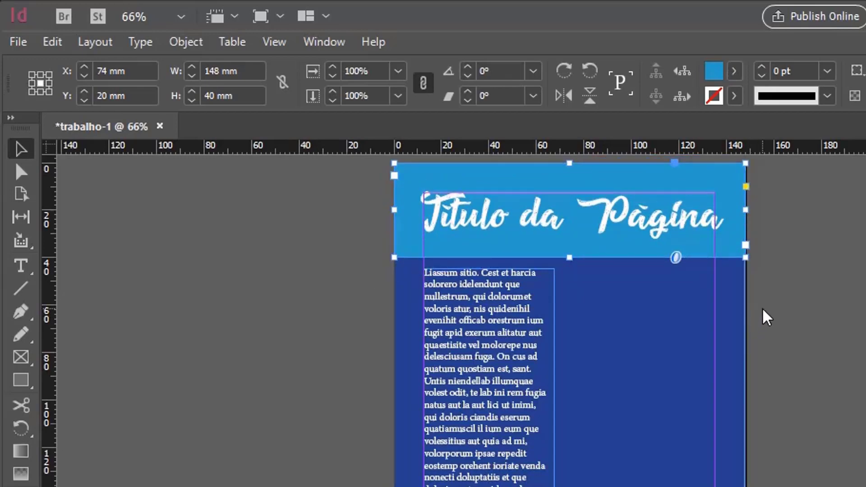
# Step: Cut the whole title text "Título da Página" out of its band and delete the emptied band frame
pyautogui.doubleClick(632, 214)
pyautogui.hotkey('ctrl', 'a')
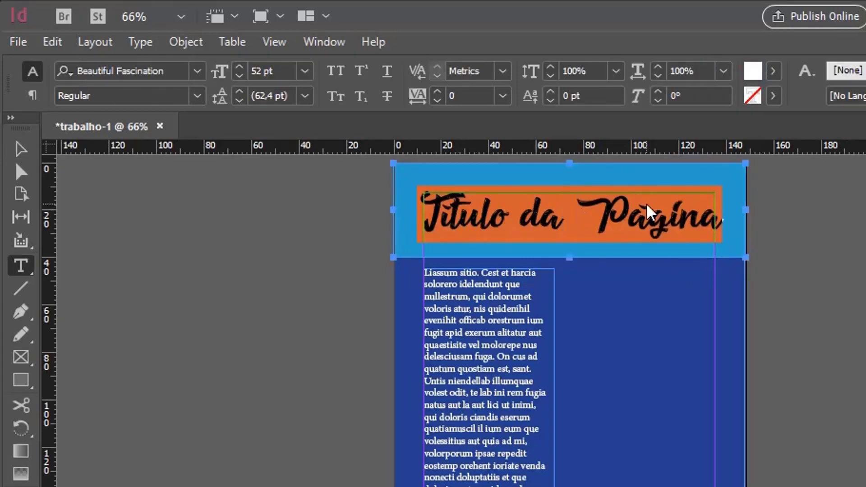
pyautogui.press('BackSpace')
pyautogui.click(19, 149)
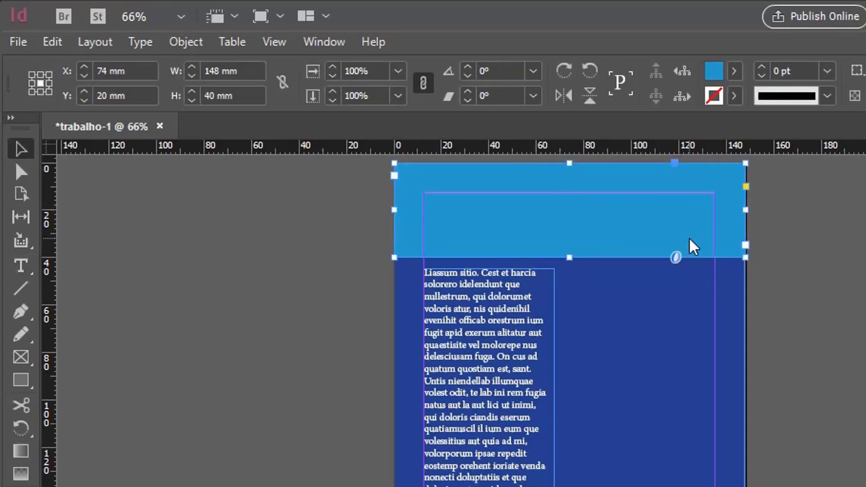
pyautogui.press('Delete')
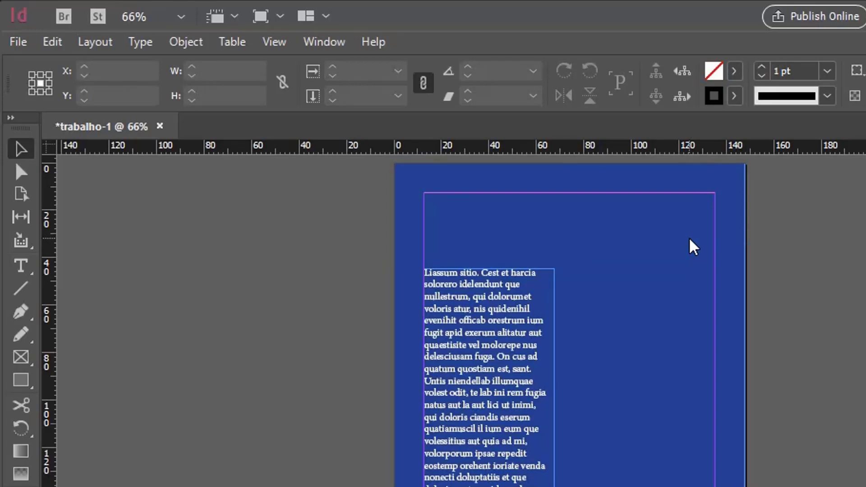
# Step: Draw a rectangle about 148 × 37.5 mm across the page's upper edge, with a C=100 M=0 Y=0 K=0 fill and no stroke
pyautogui.click(20, 381)
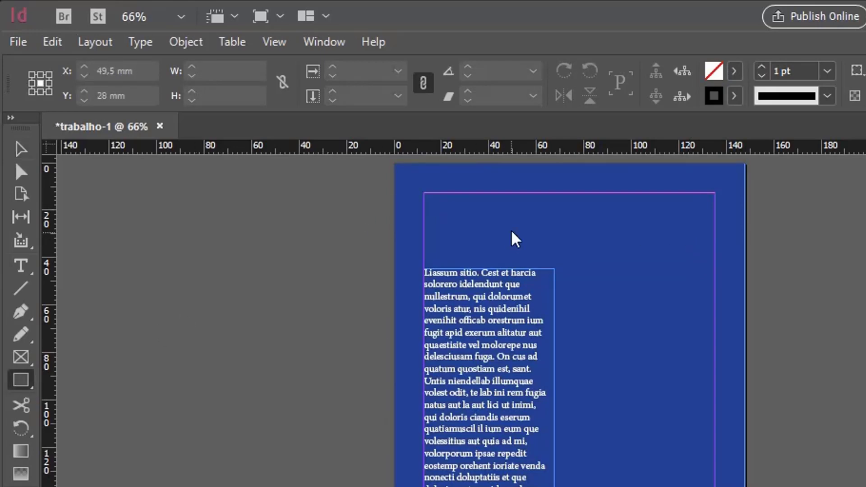
pyautogui.moveTo(394, 164); pyautogui.dragTo(746, 259)
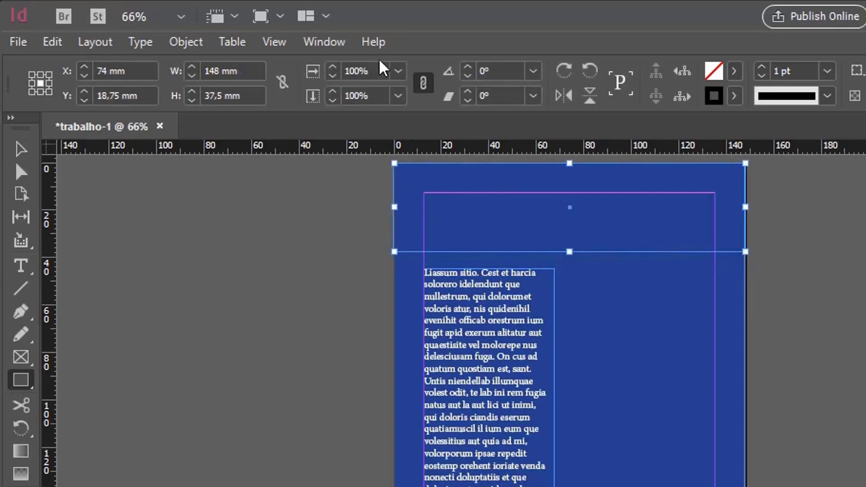
pyautogui.click(734, 70)
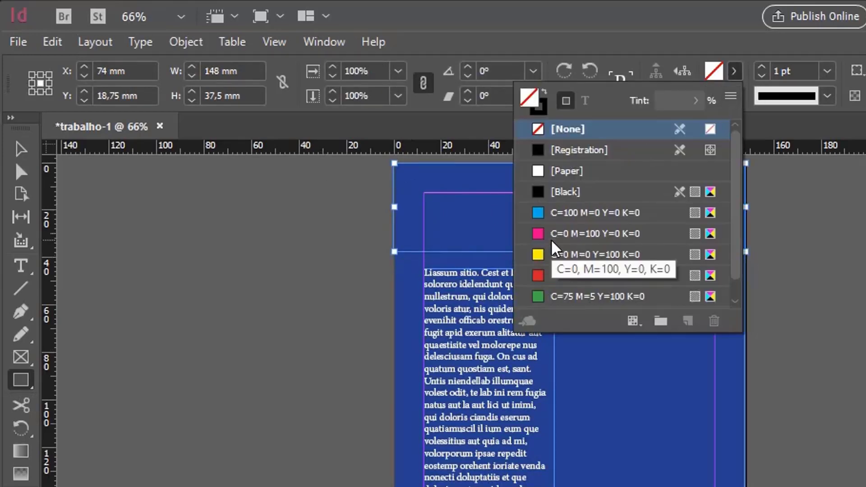
pyautogui.click(571, 219)
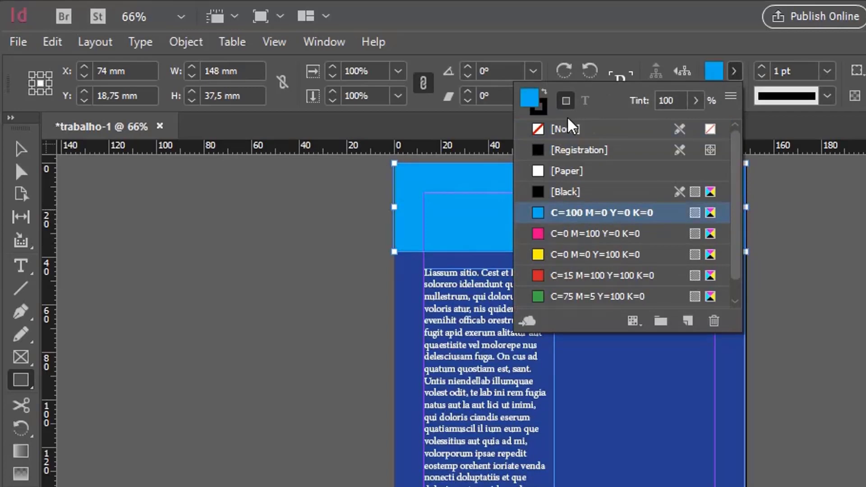
pyautogui.click(545, 113)
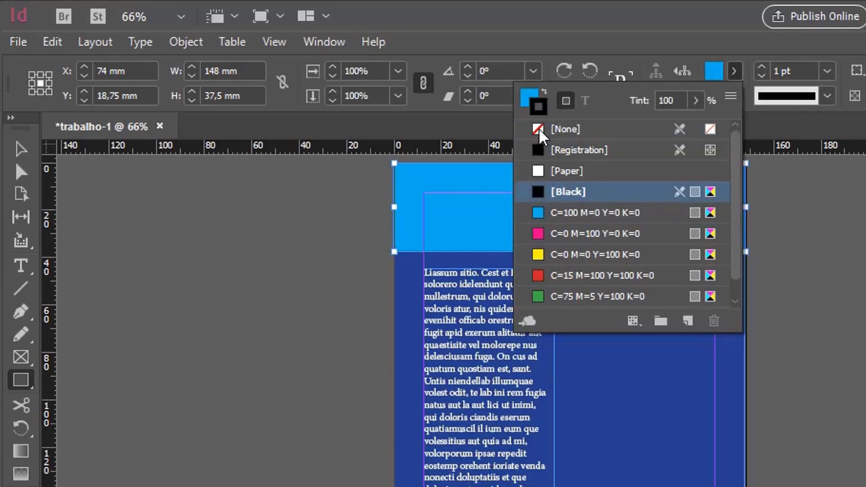
pyautogui.click(559, 130)
pyautogui.click(21, 149)
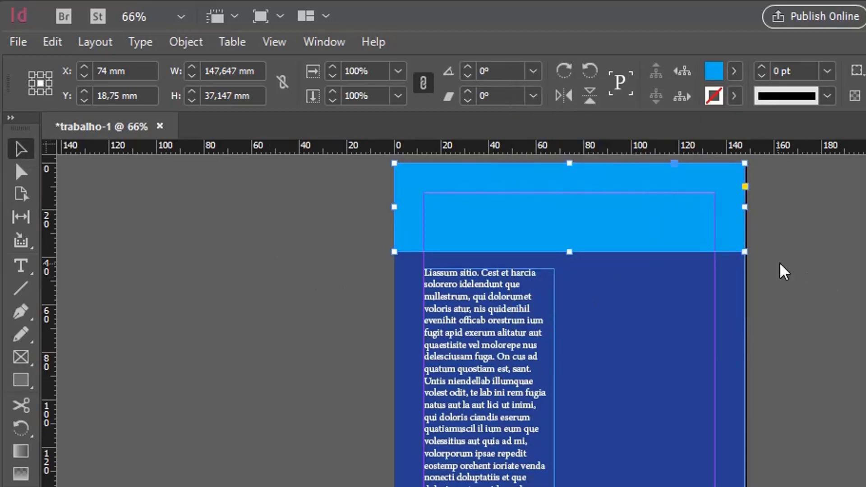
# Step: Remove the stroke from the page-sized dark blue background rectangle
pyautogui.click(839, 273)
pyautogui.click(650, 306)
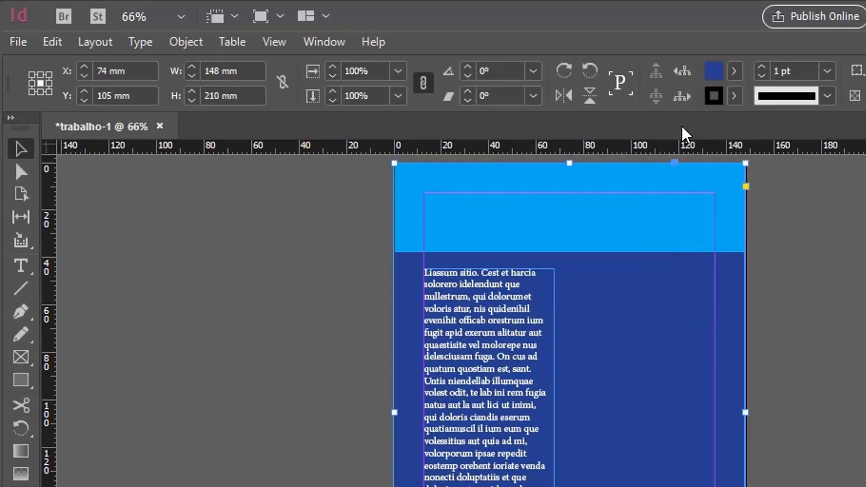
pyautogui.click(734, 96)
pyautogui.click(541, 154)
pyautogui.click(861, 249)
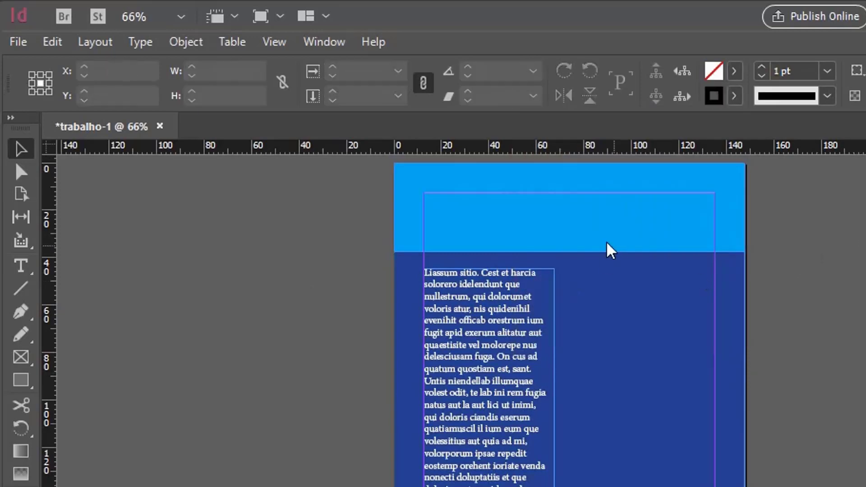
# Step: Paste the title as a separate text frame beside the body text, widen it to about 144 × 37 mm and fit it to its content
pyautogui.hotkey('ctrl', 'v')
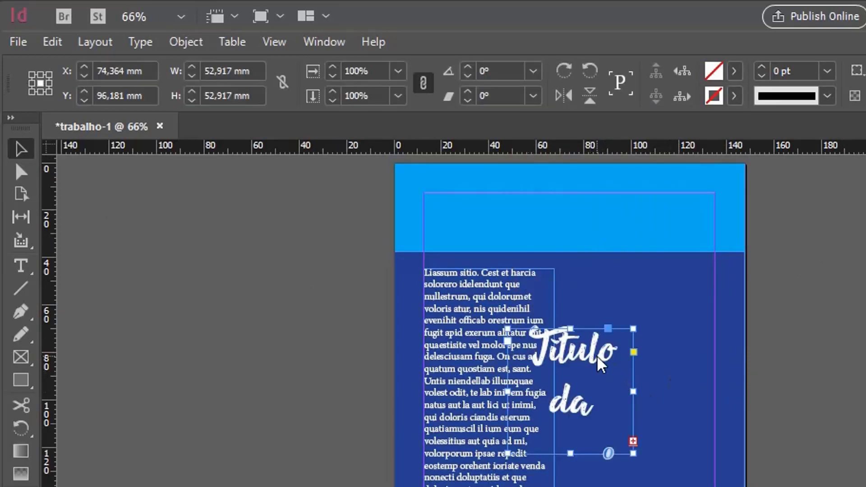
pyautogui.moveTo(619, 372); pyautogui.dragTo(722, 373)
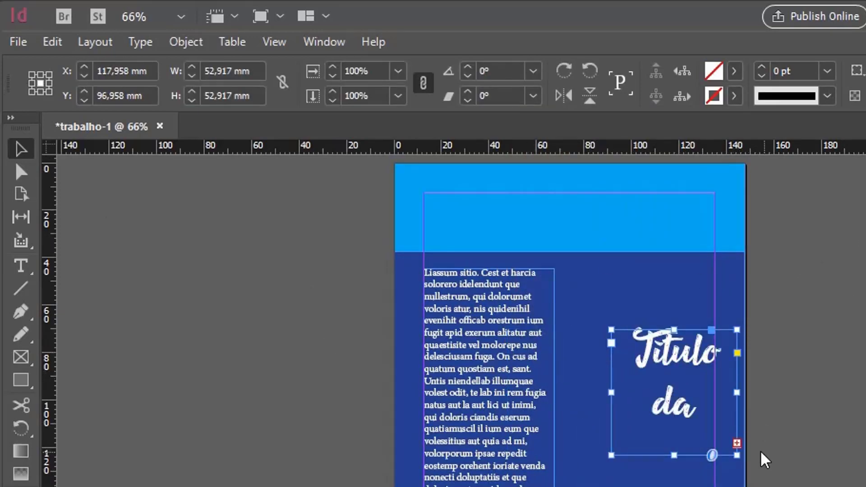
pyautogui.moveTo(667, 367); pyautogui.dragTo(625, 371)
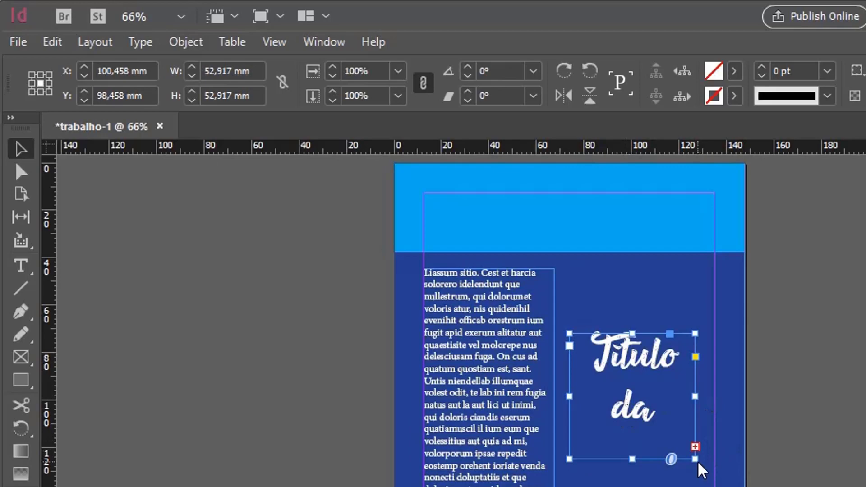
pyautogui.moveTo(695, 459); pyautogui.dragTo(865, 423)
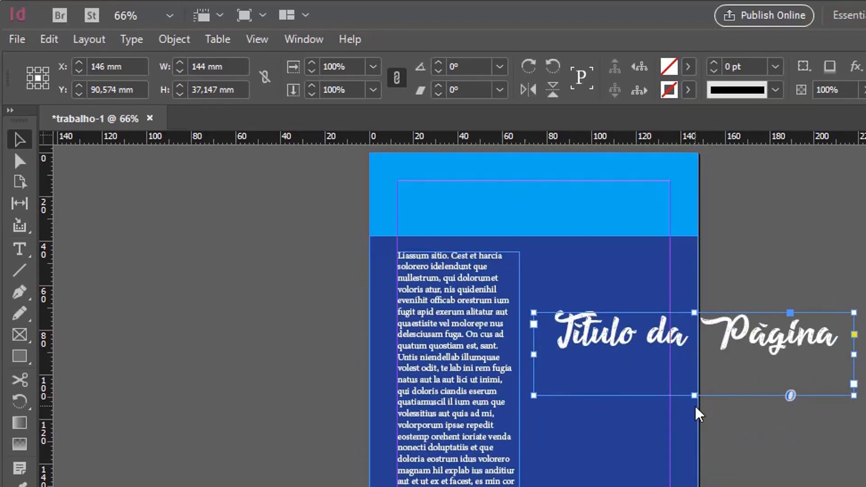
pyautogui.hotkey('ctrl', 'alt', 'c')
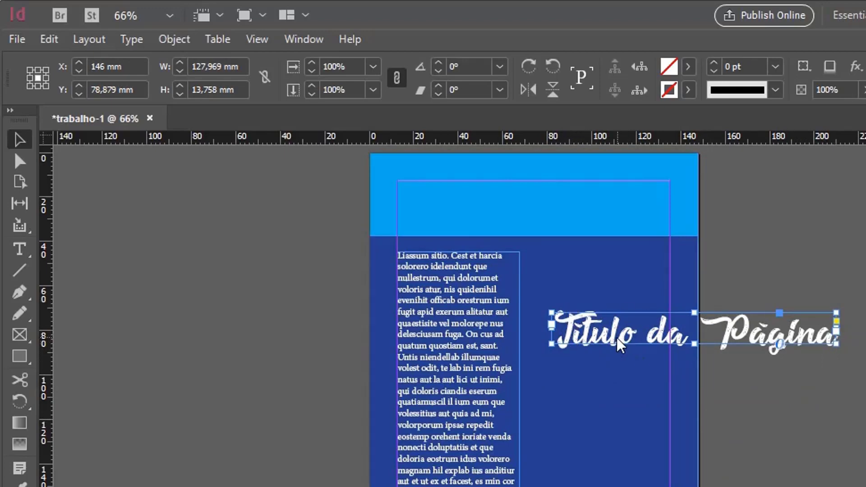
# Step: Rotate the title text frame 4° and centre it on the light blue band at X 74 mm, Y 18.75 mm
pyautogui.press('r')
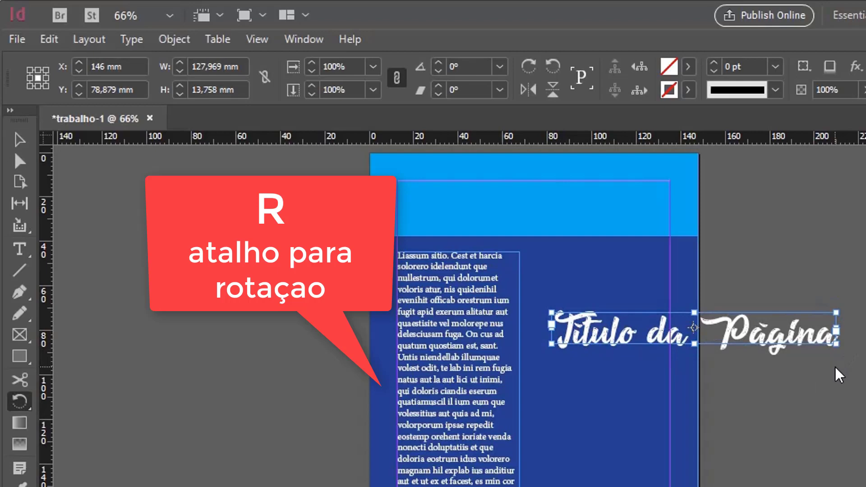
pyautogui.moveTo(836, 373); pyautogui.dragTo(652, 202)
pyautogui.press('v')
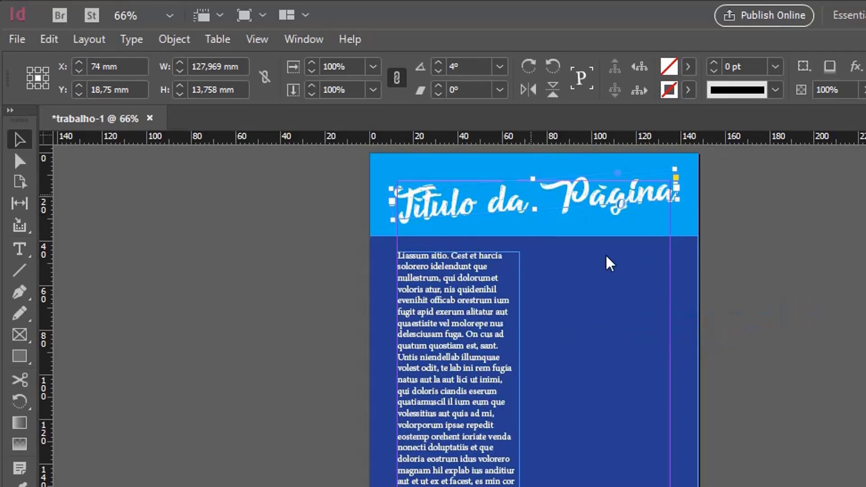